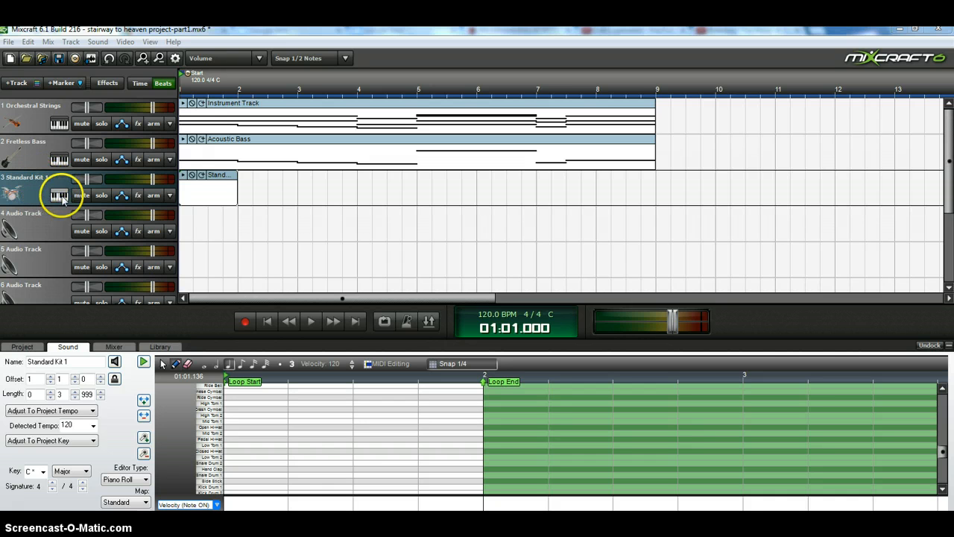
Step: Check the Standard Kit 1 track's instrument preset and audition several of its drum sounds in the piano roll
click(59, 194)
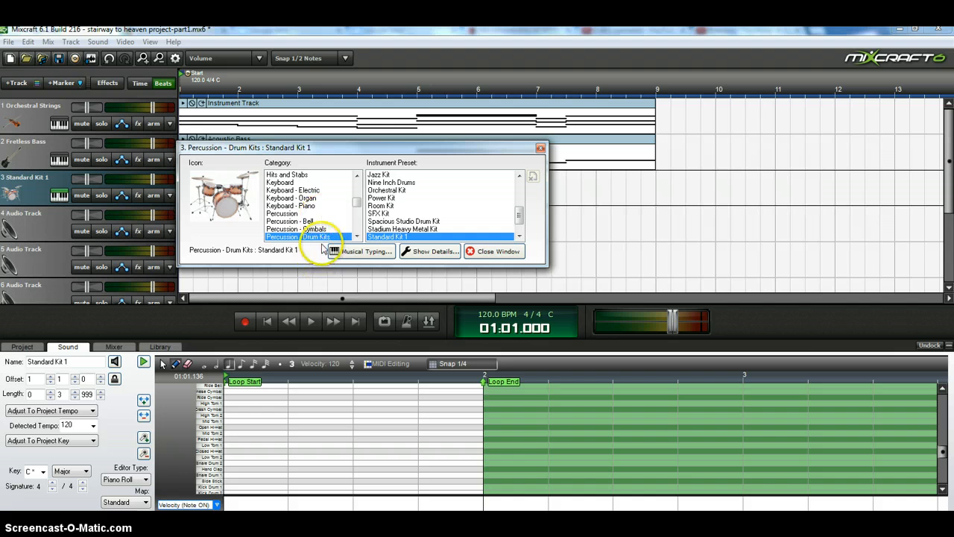
click(542, 149)
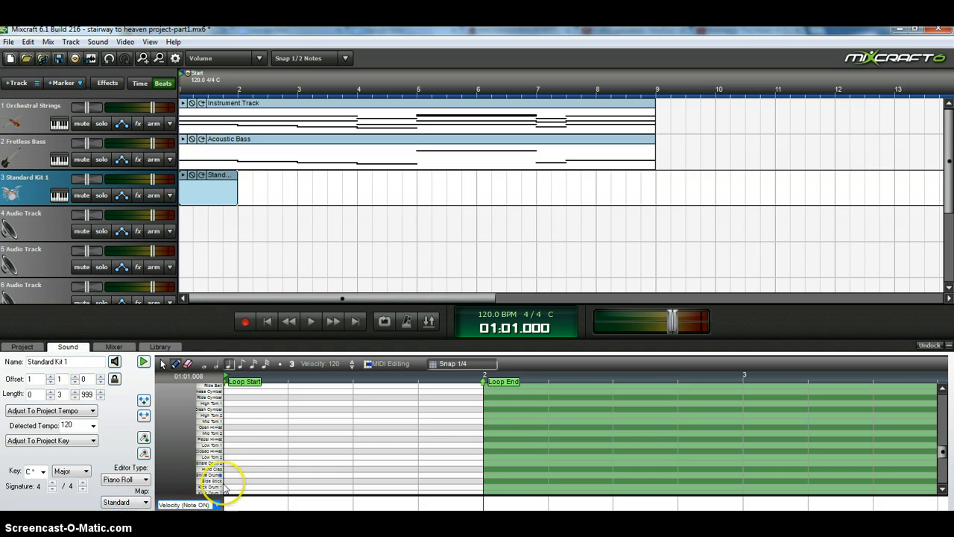
click(202, 476)
click(203, 448)
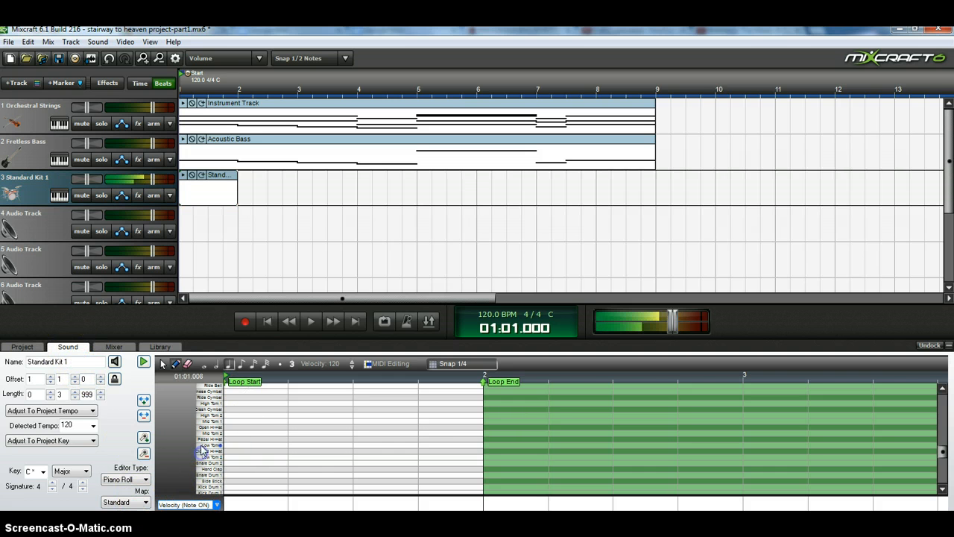
click(204, 414)
click(206, 411)
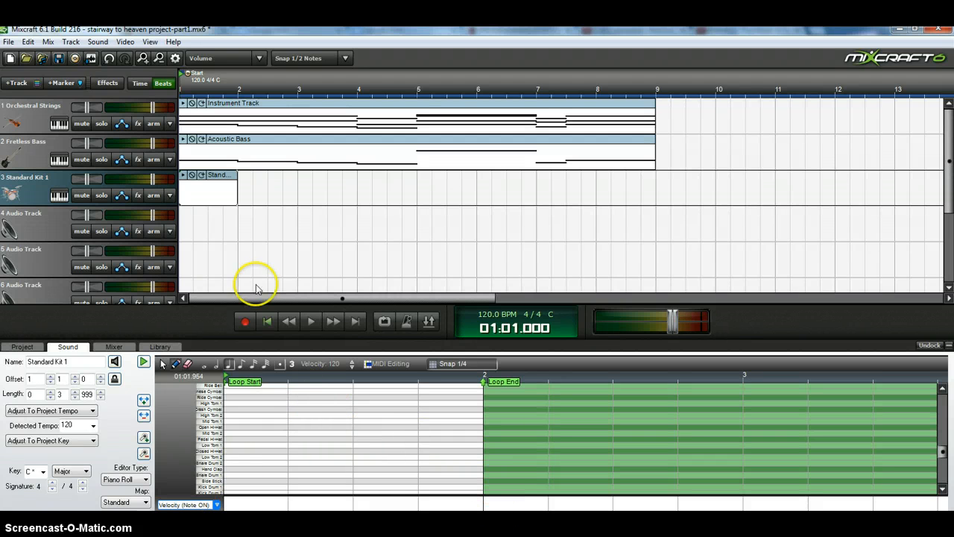
click(168, 202)
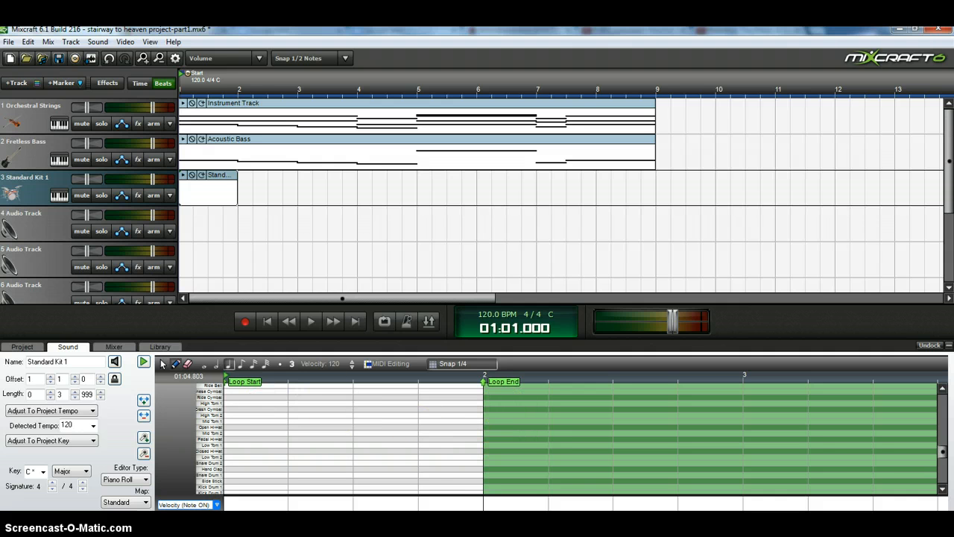
Step: Audition the kick drums, and add quarter notes for Kick Drum 2 on beat 1 and Kick Drum 1 on beat 3
click(205, 488)
click(203, 488)
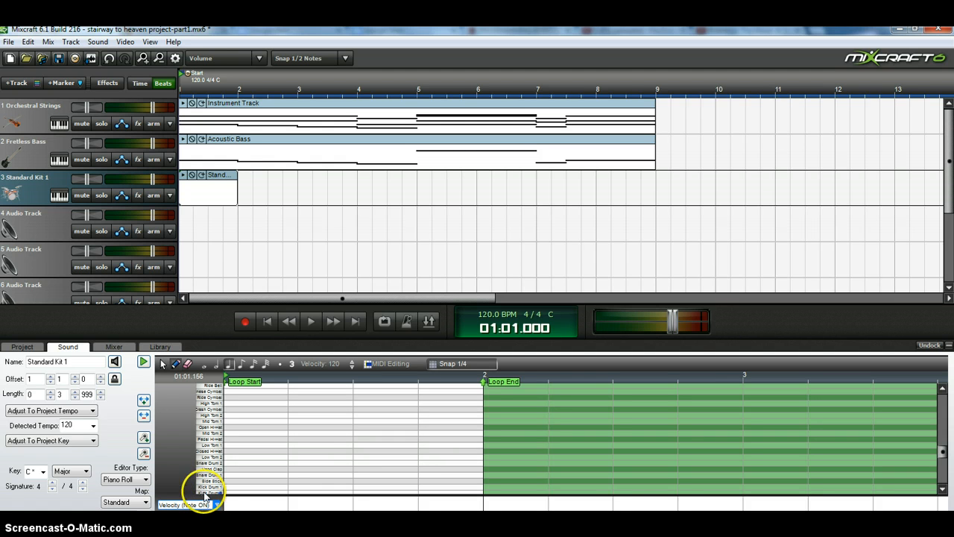
click(204, 489)
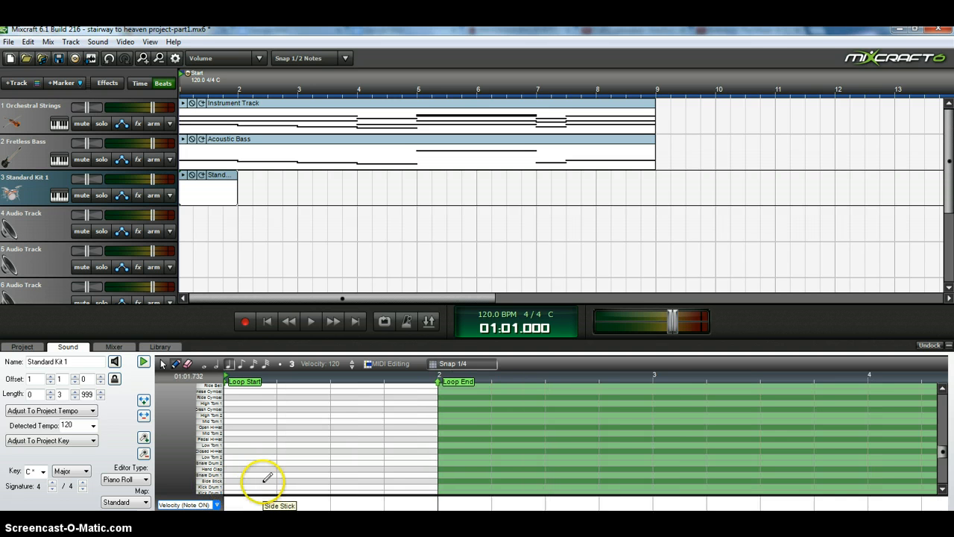
click(943, 489)
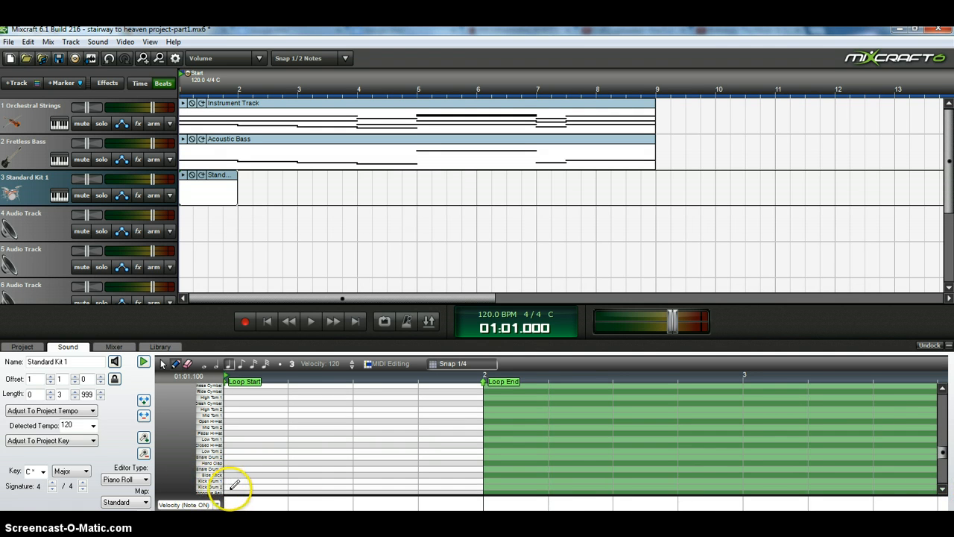
click(233, 487)
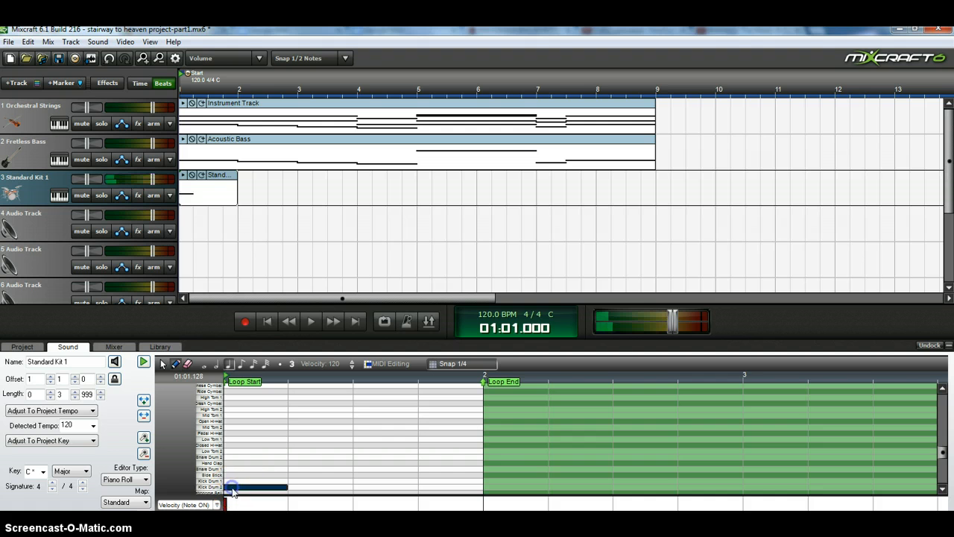
click(358, 482)
click(314, 501)
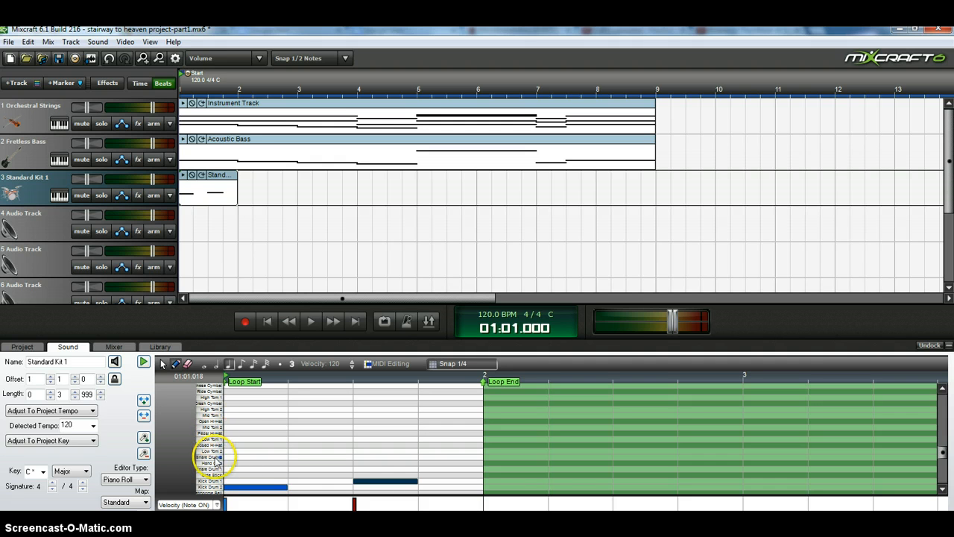
Step: Add quarter notes for Snare Drum 1 on beat 2 and Snare Drum 2 on beat 4 of the first measure
click(211, 470)
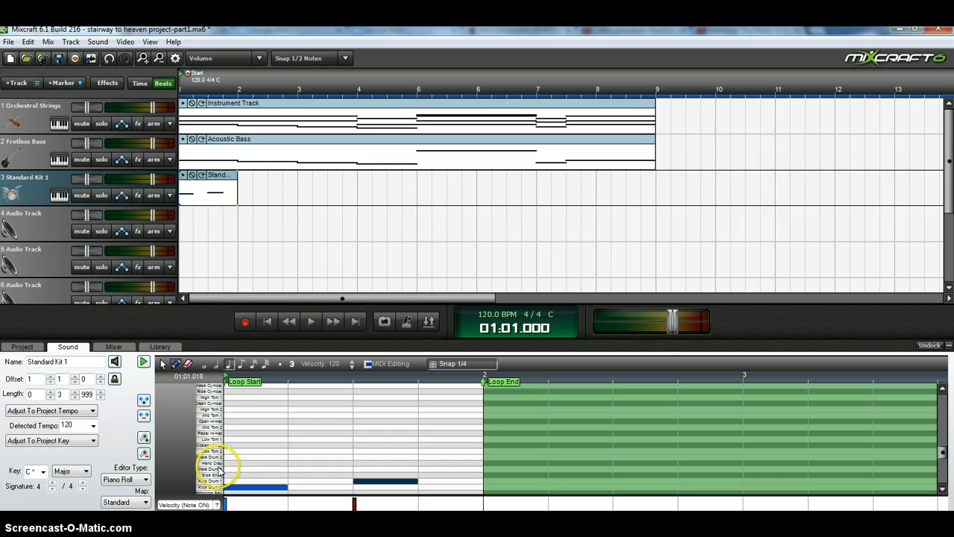
click(296, 469)
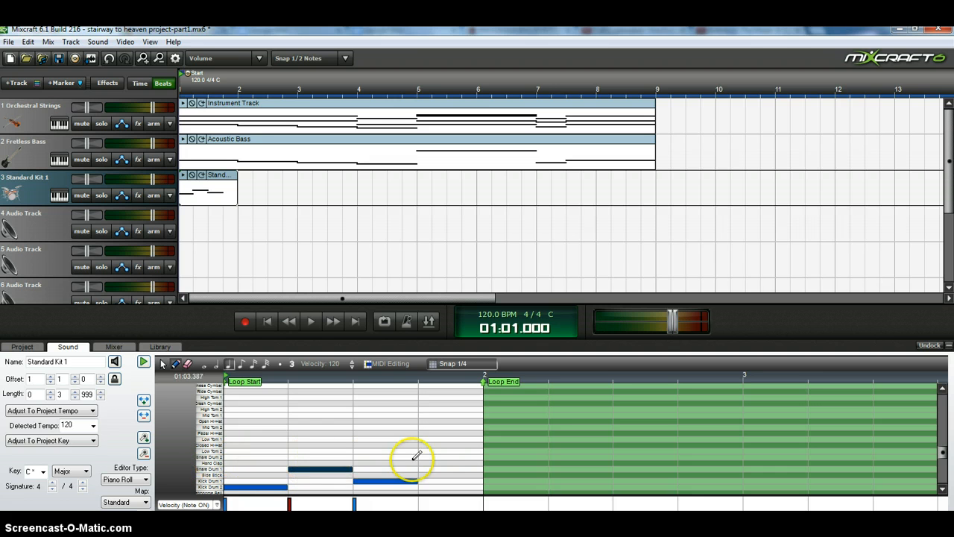
click(437, 457)
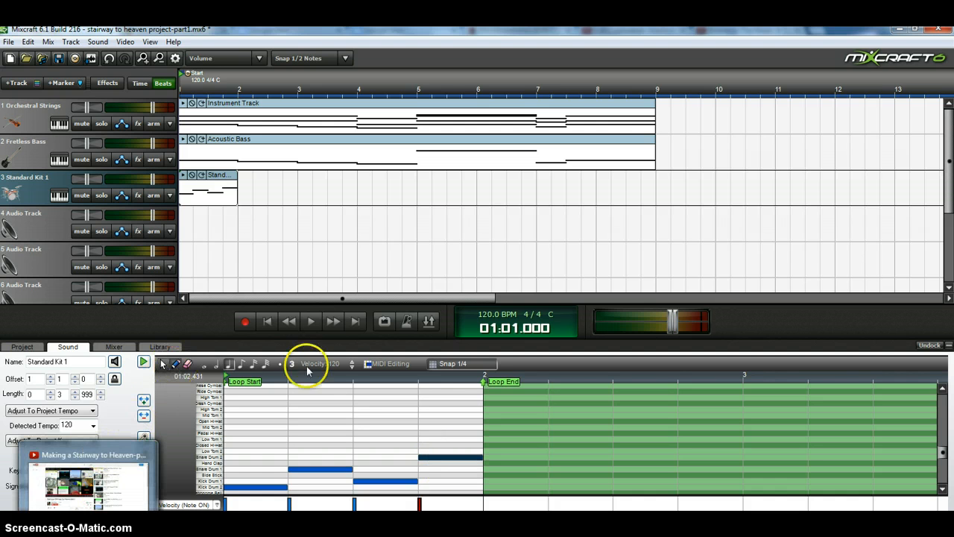
Step: Play the project through the first measure with all tracks audible, and return the playhead to the start
click(311, 322)
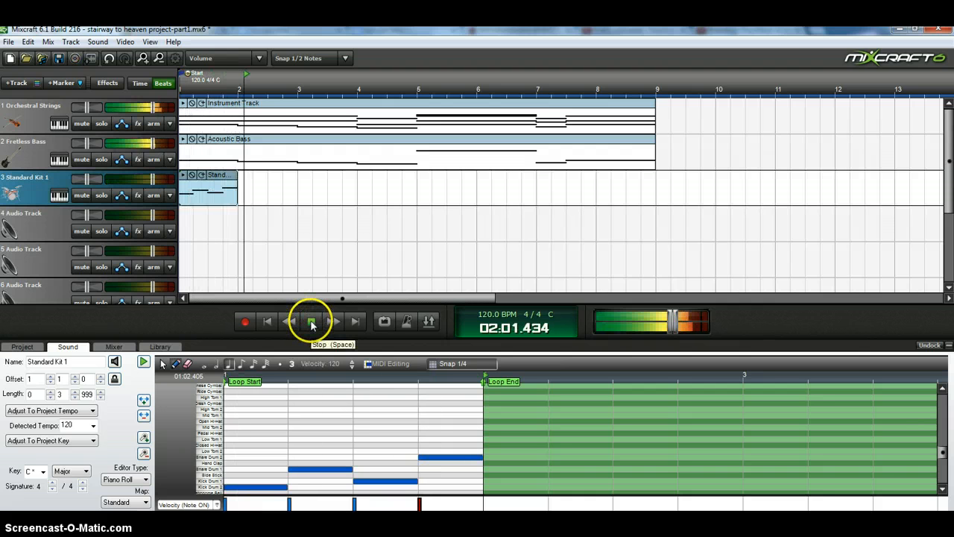
click(311, 327)
click(268, 321)
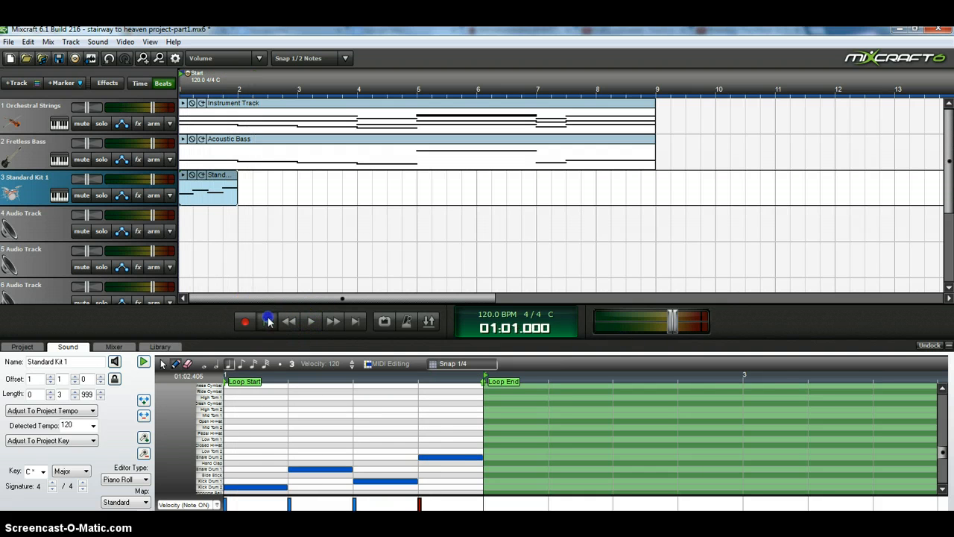
Step: Mute the Orchestral Strings and Fretless Bass tracks and play the drum pattern on its own
click(82, 123)
click(81, 160)
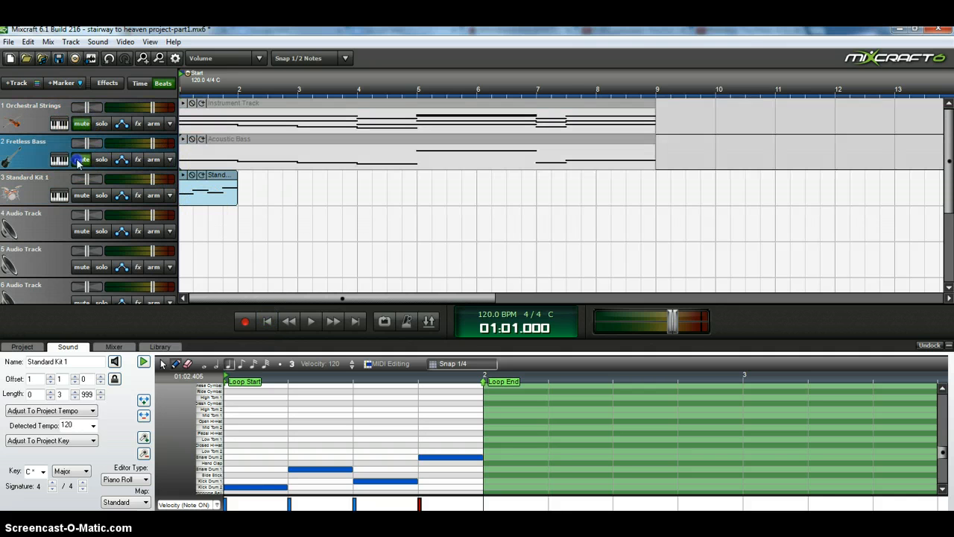
click(311, 321)
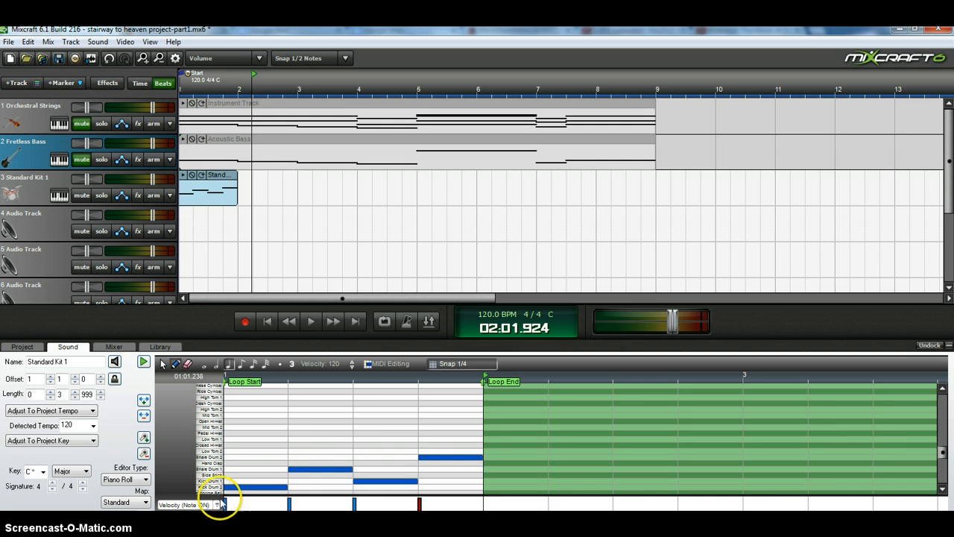
Step: Audition the cymbal, tom and hi-hat sounds in the drum clip's piano roll, including the Closed Hi-Hat
click(216, 390)
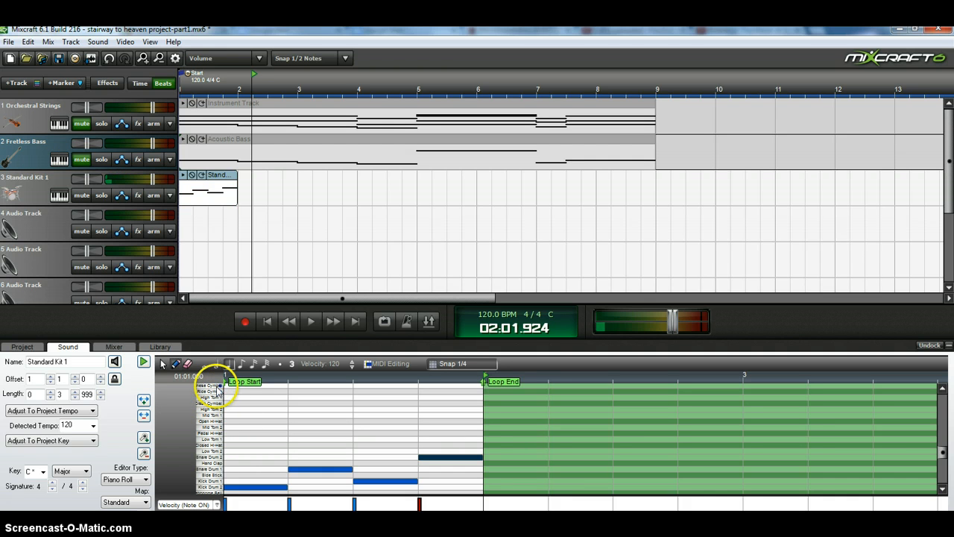
click(215, 394)
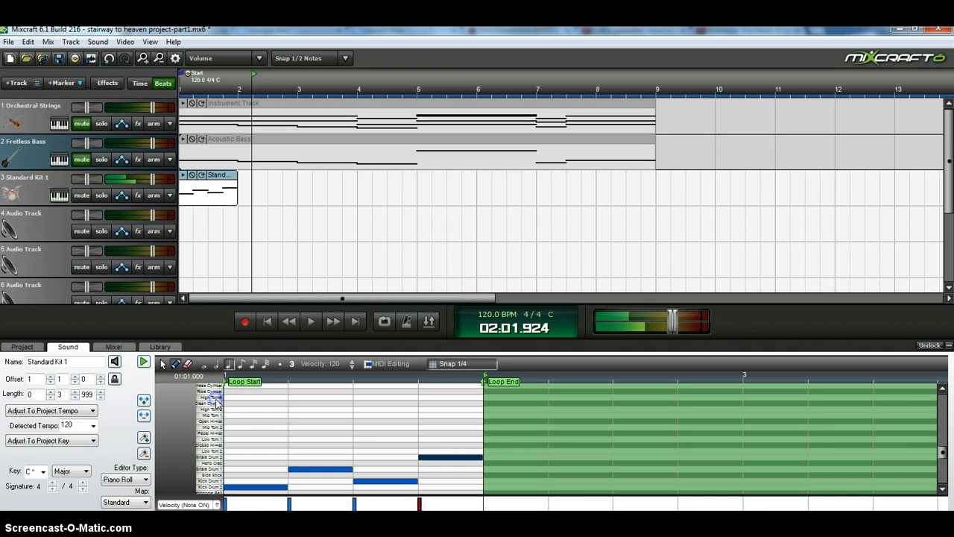
click(212, 427)
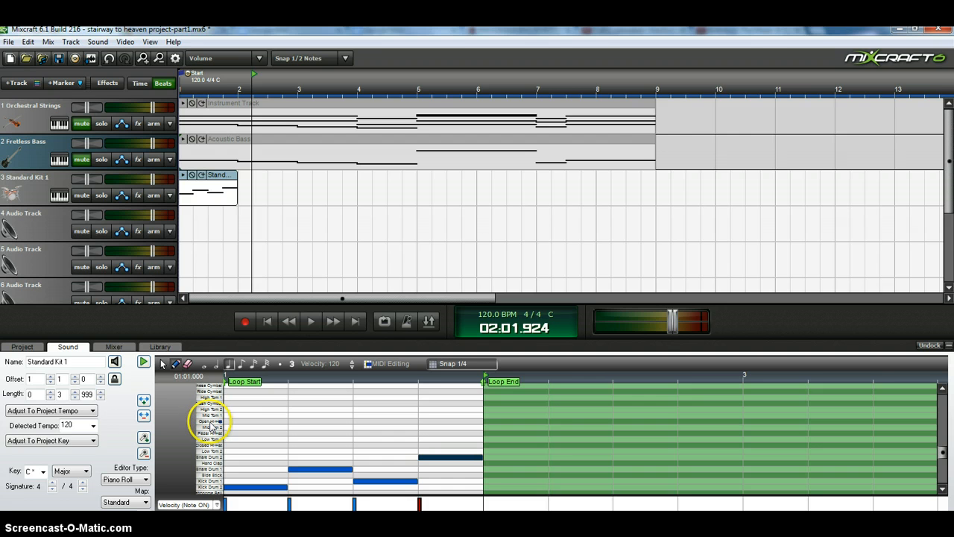
click(211, 446)
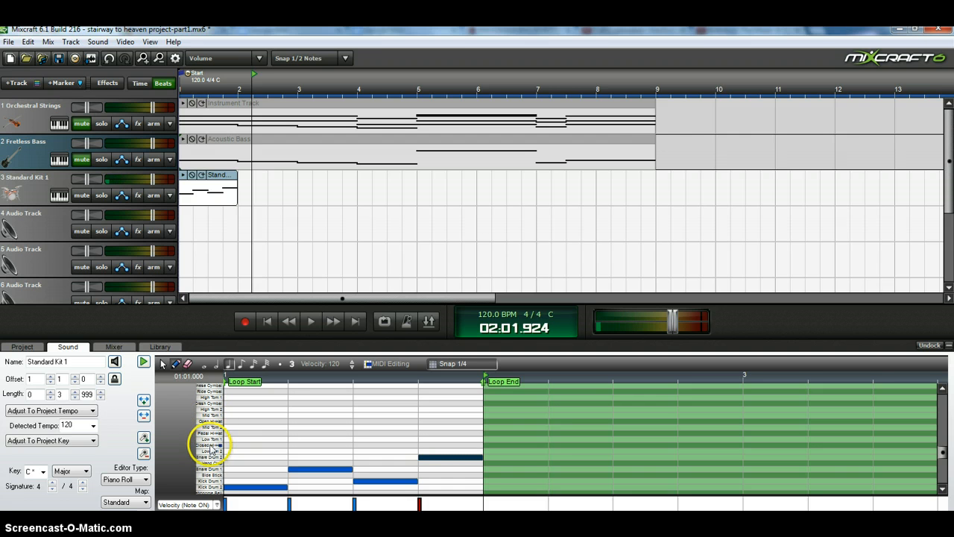
click(210, 445)
click(210, 445)
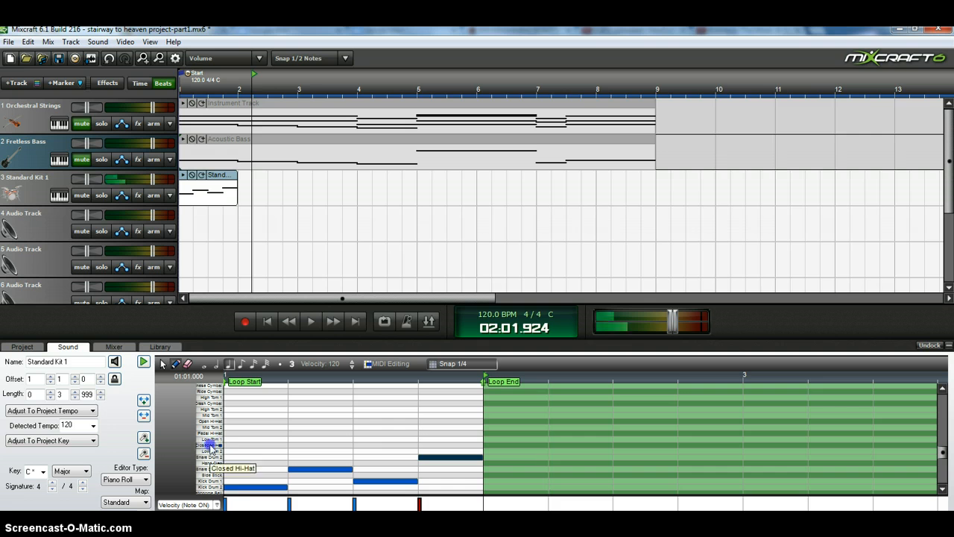
click(211, 446)
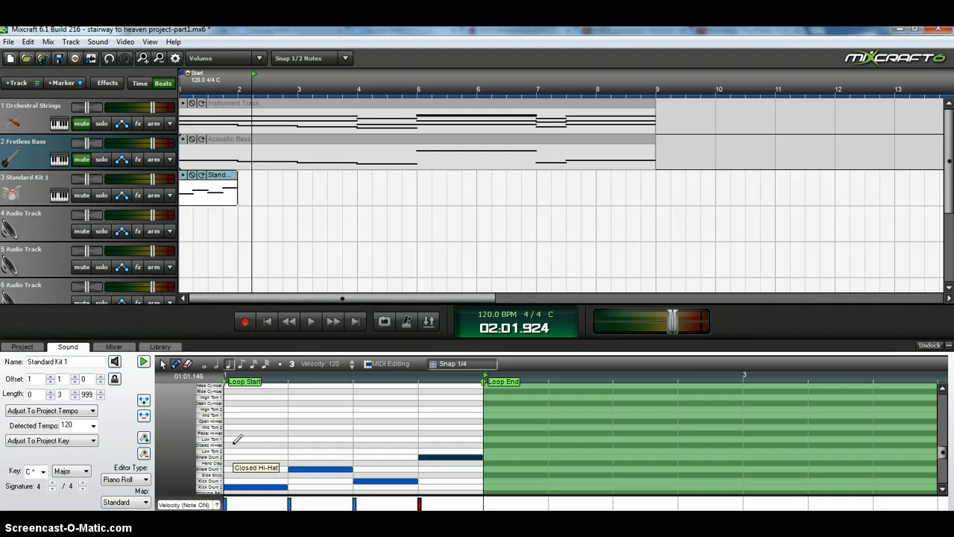
Step: Set the piano roll snap to 1/8 notes and add Closed Hi-Hat quarter notes on beats 1, 2 and 3
click(233, 443)
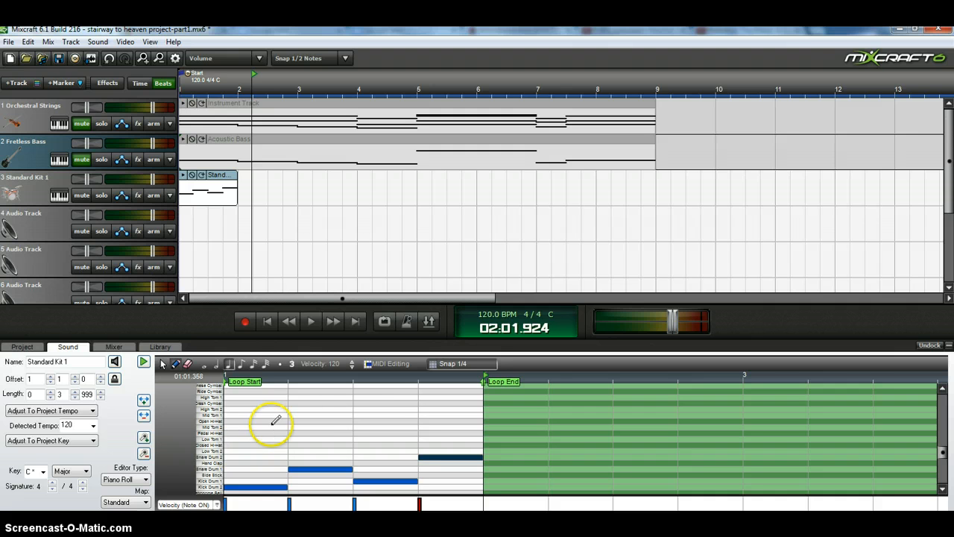
click(466, 363)
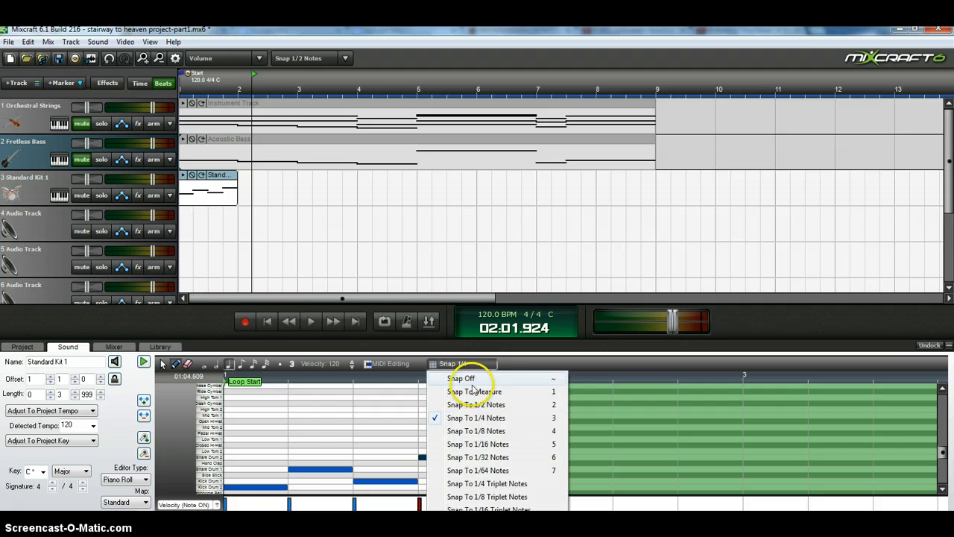
click(477, 431)
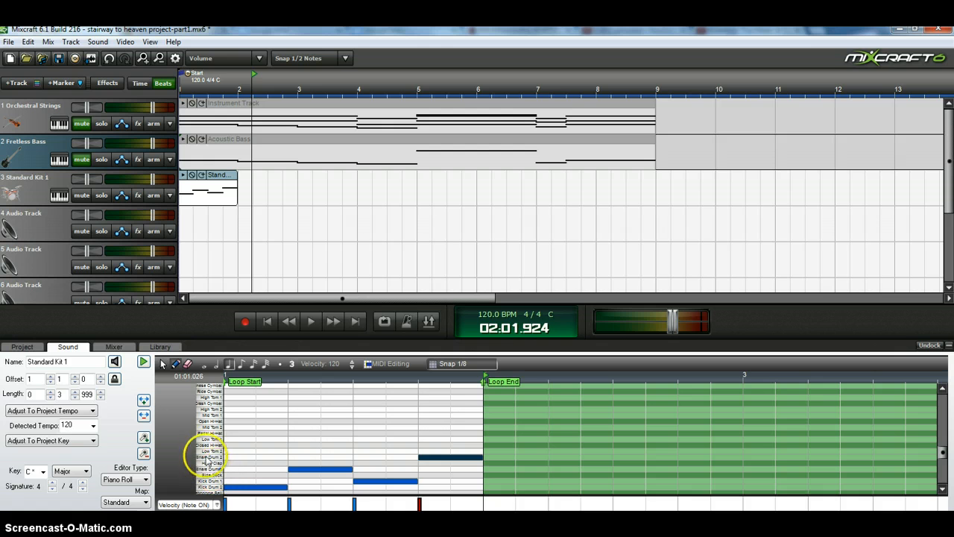
click(236, 445)
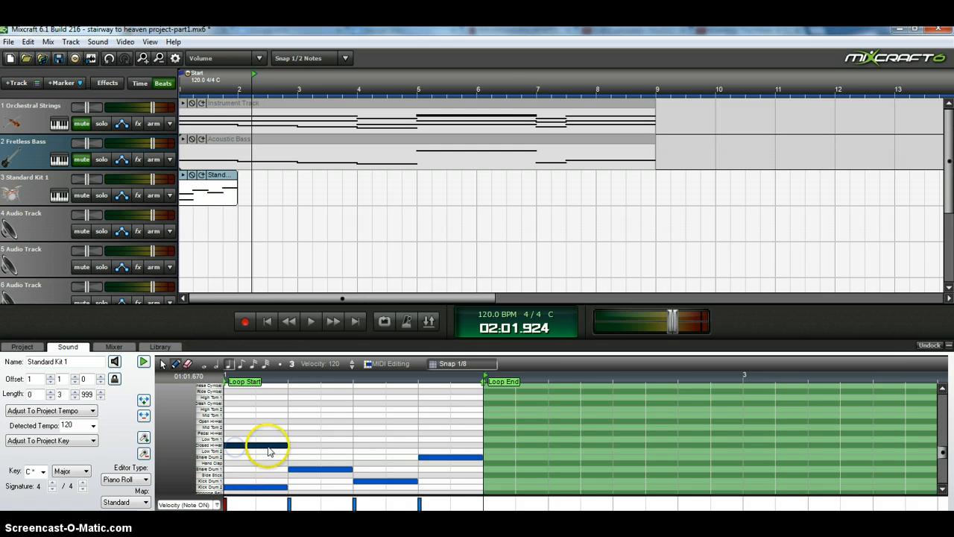
click(305, 445)
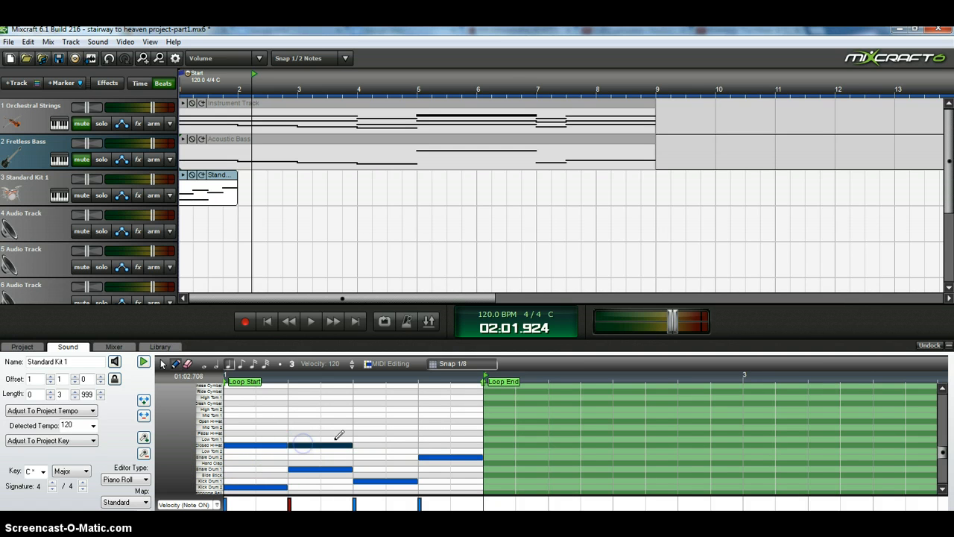
click(364, 444)
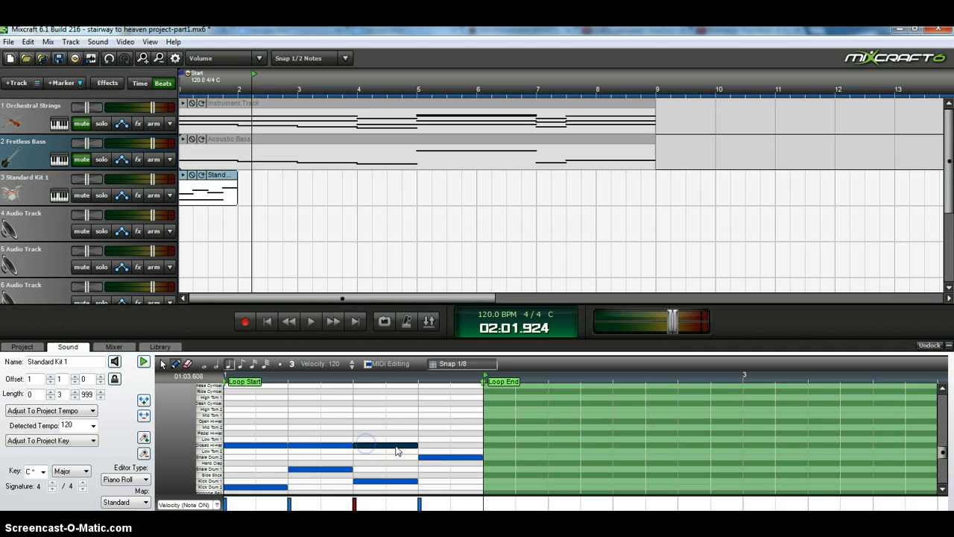
Step: Fill beat 4 of the Closed Hi-Hat row with two eighth notes
click(434, 445)
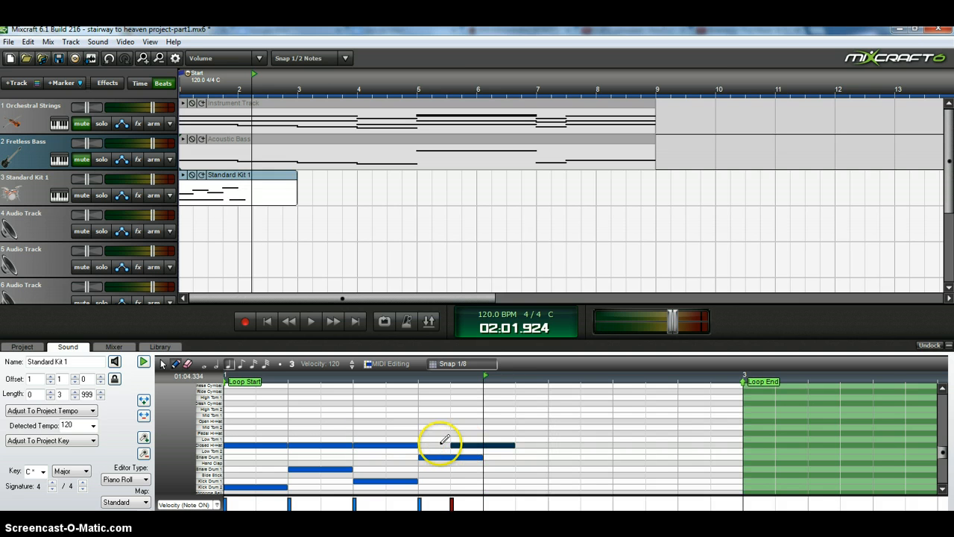
click(437, 445)
click(516, 443)
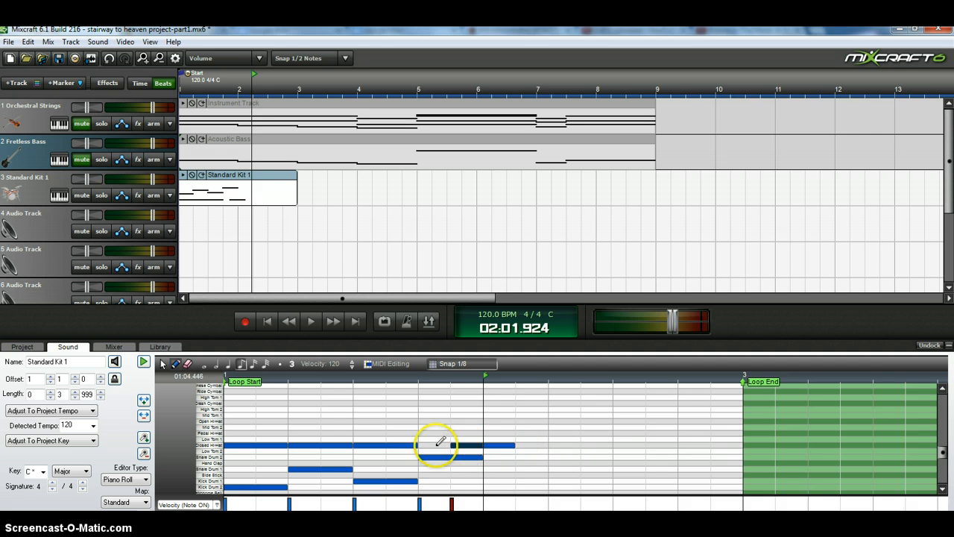
click(240, 365)
click(431, 446)
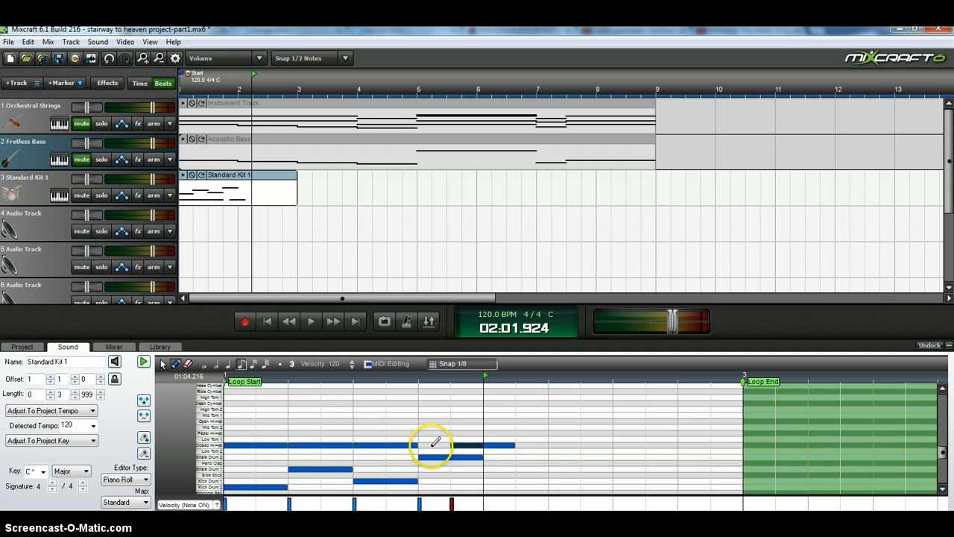
Step: Delete the extra Closed Hi-Hat note past the first measure and move the loop end back to measure 2
click(507, 446)
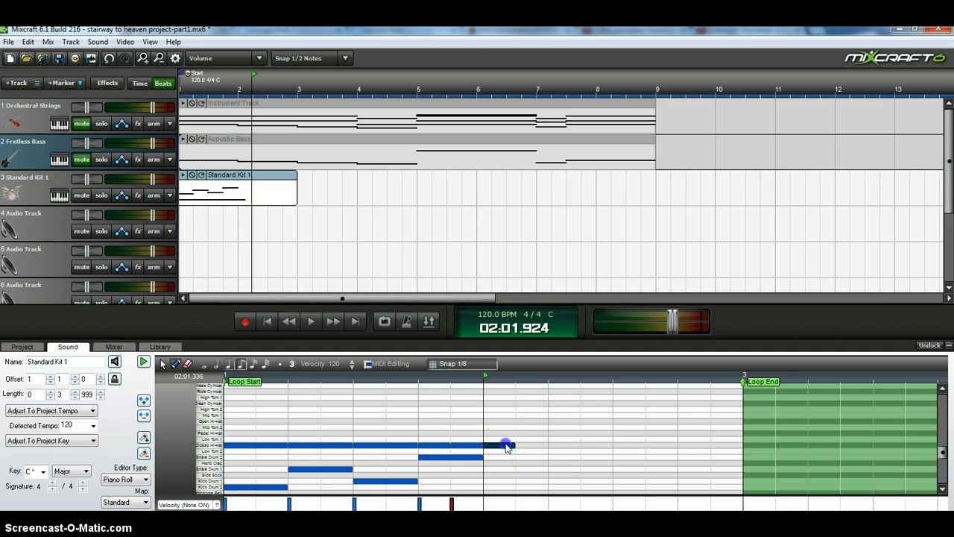
right_click(507, 447)
click(536, 434)
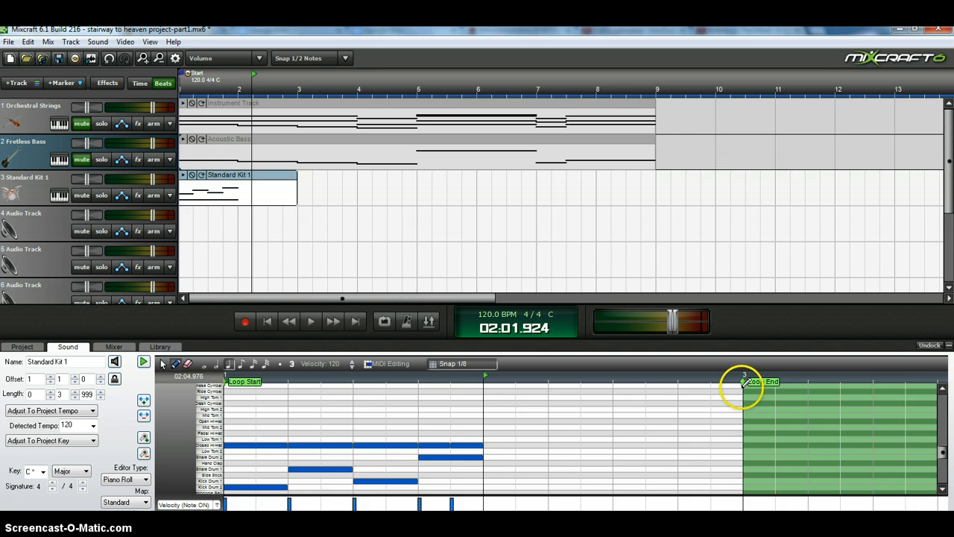
drag(744, 382, 483, 382)
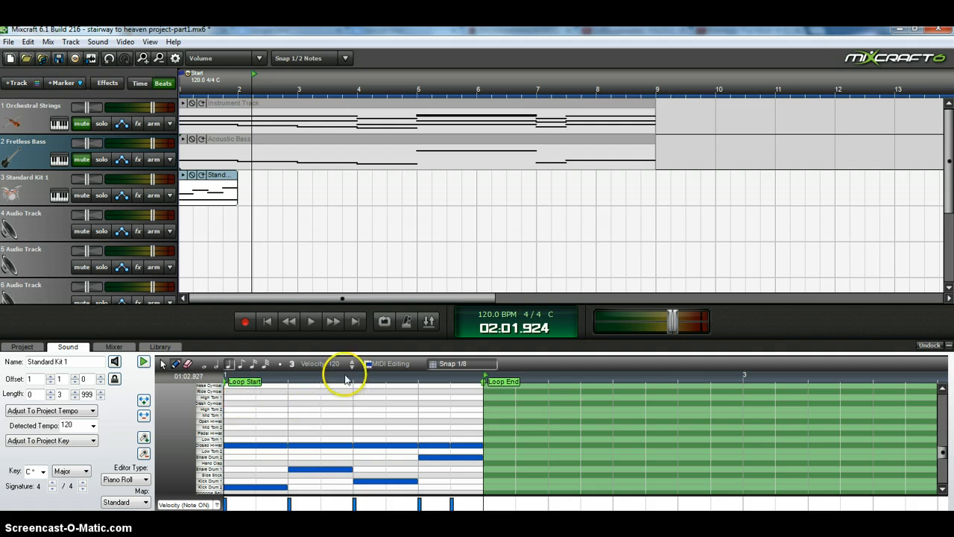
Step: Play the one-measure drum pattern from the start of the project to check it
click(312, 322)
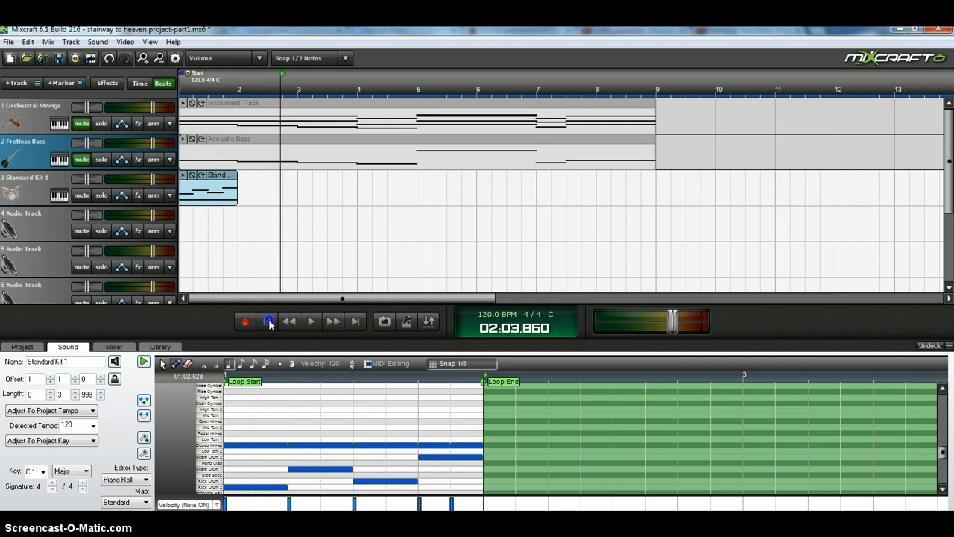
click(270, 322)
click(312, 322)
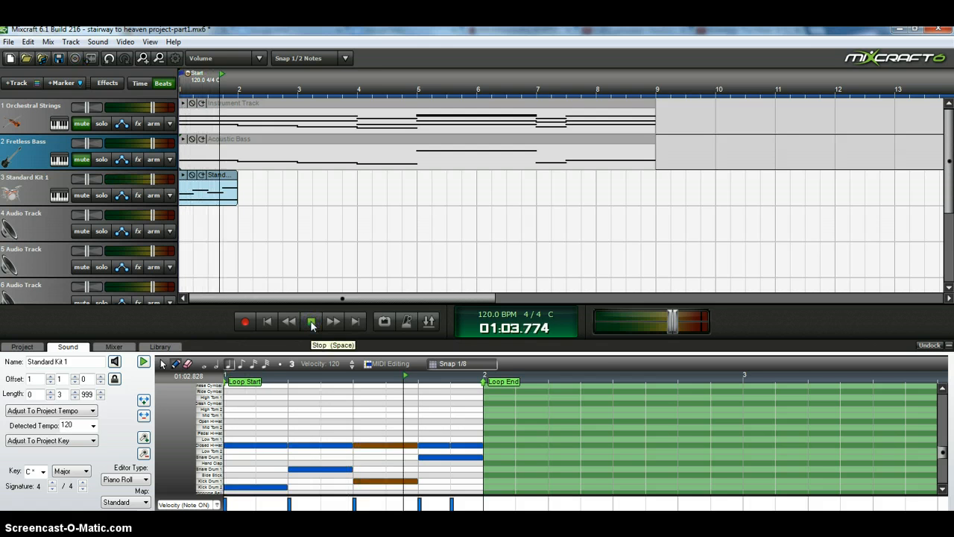
click(311, 322)
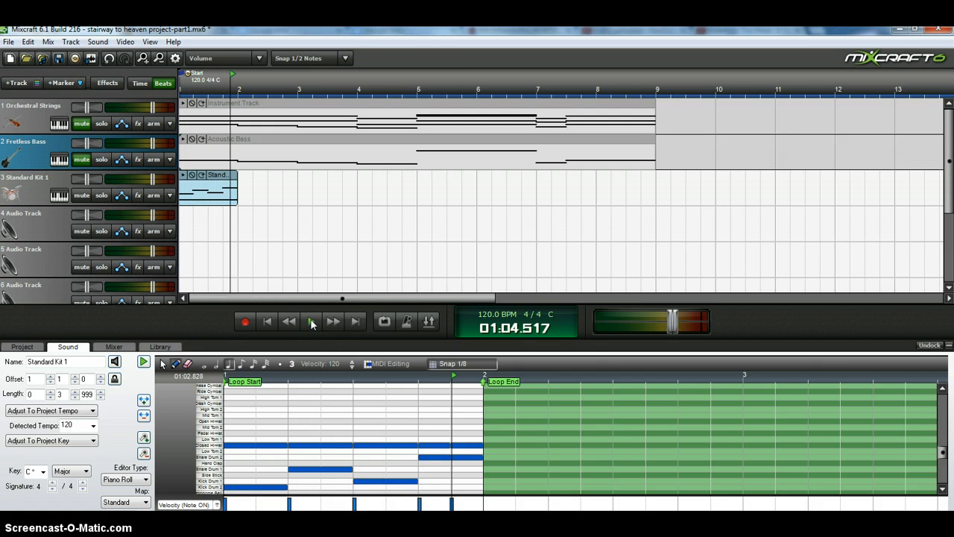
click(268, 322)
click(312, 322)
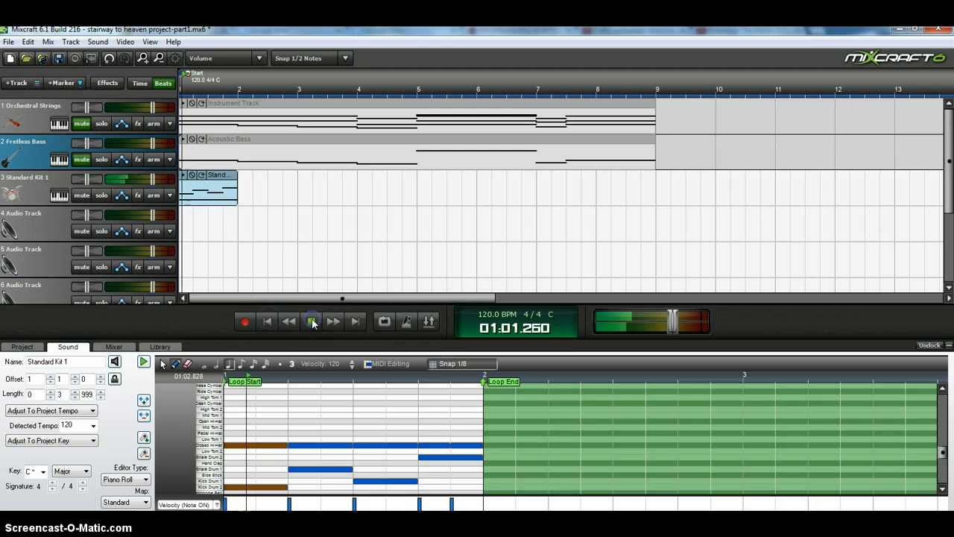
click(311, 322)
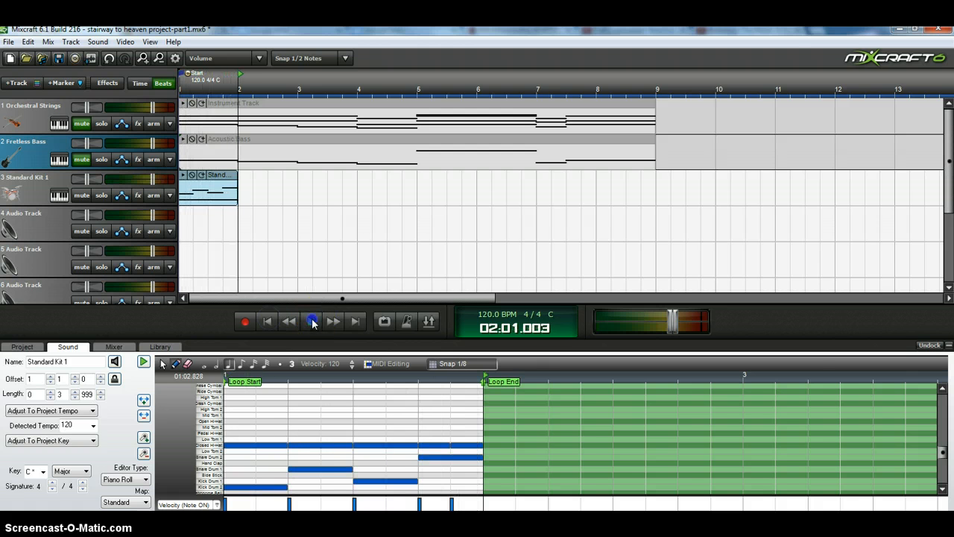
Step: Split the Closed Hi-Hat quarter notes on beats 1, 2 and 3 into two eighth notes each
click(251, 447)
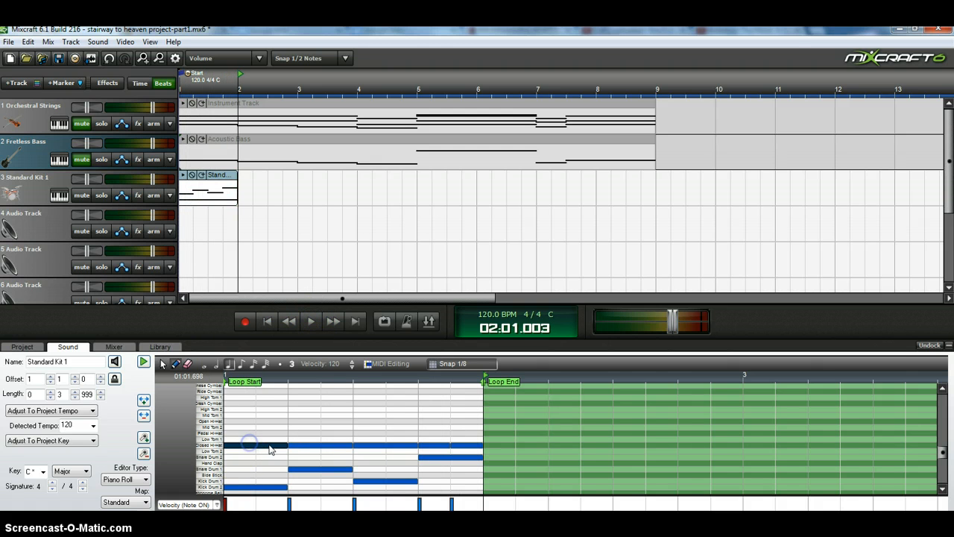
drag(285, 444, 258, 444)
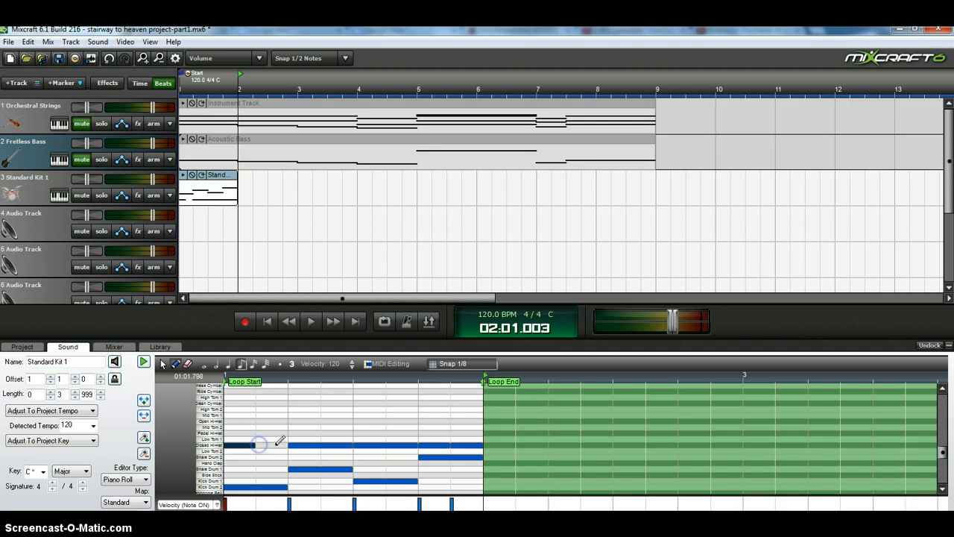
click(277, 445)
click(275, 445)
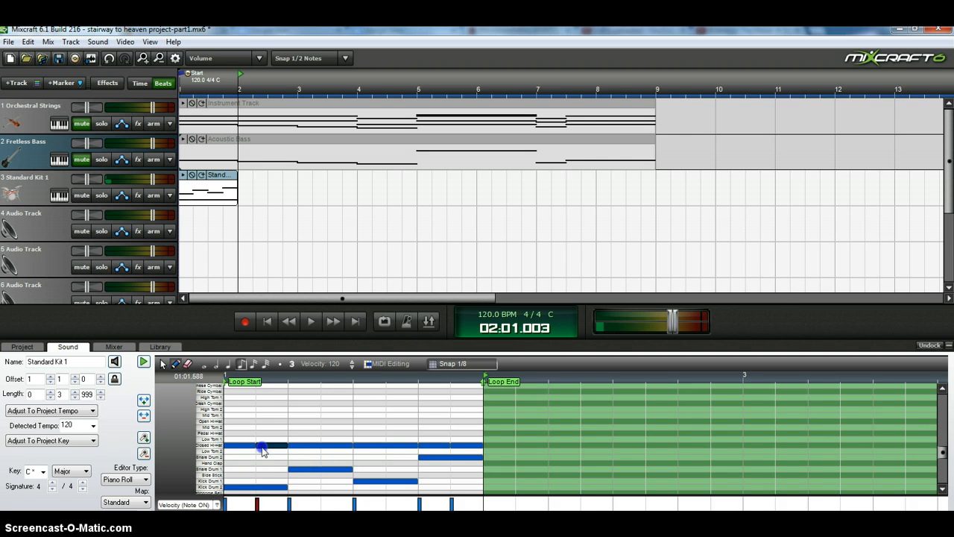
click(351, 443)
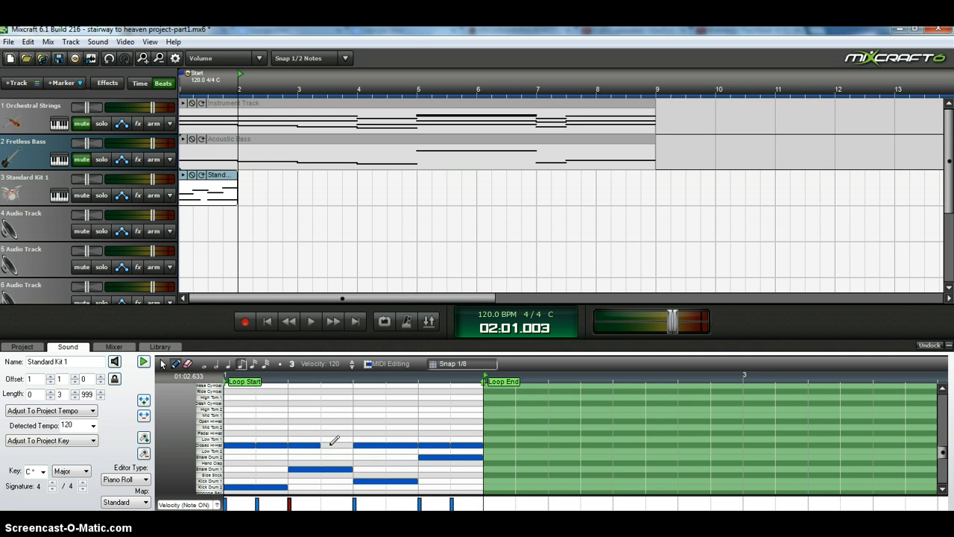
click(333, 445)
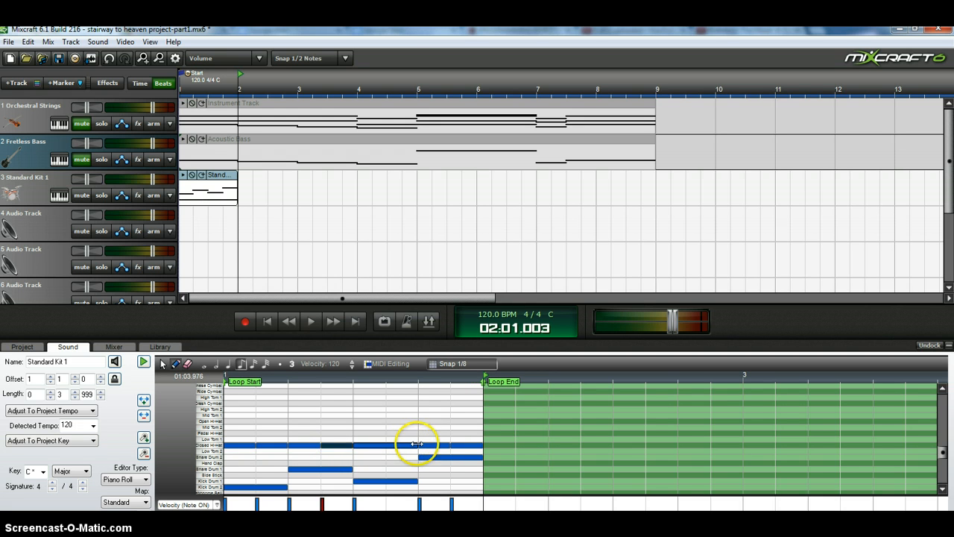
drag(417, 444, 388, 443)
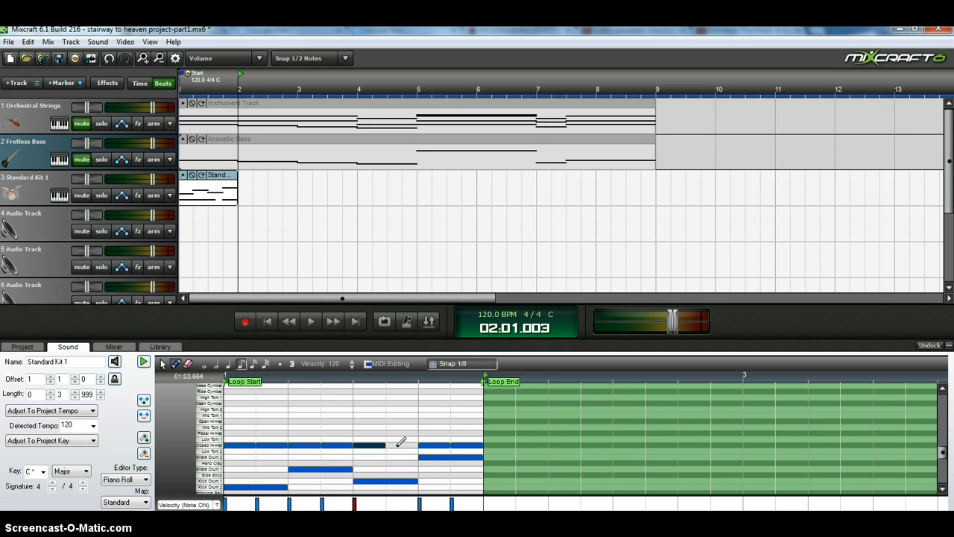
click(401, 445)
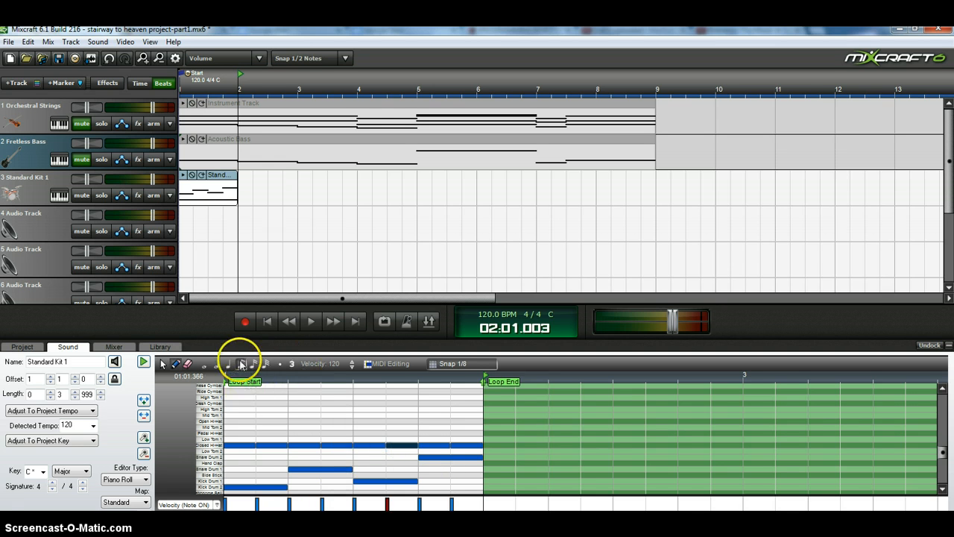
Step: Listen to the drum pattern with its eighth-note hi-hats from the start of the project
click(311, 320)
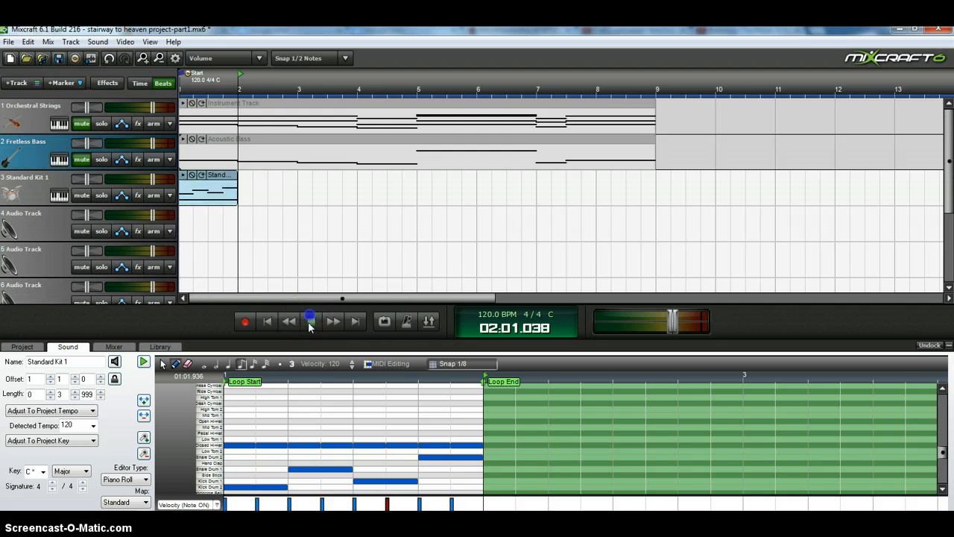
click(267, 320)
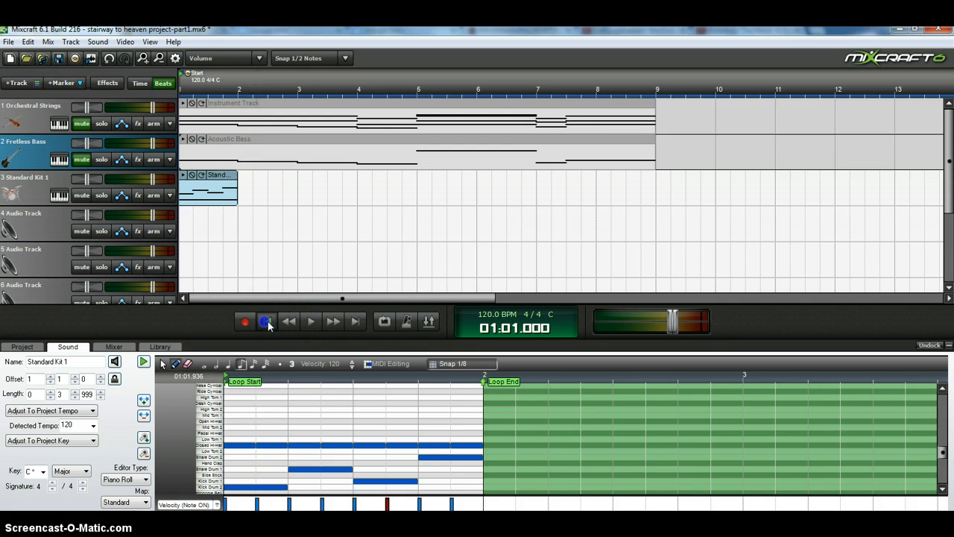
click(314, 322)
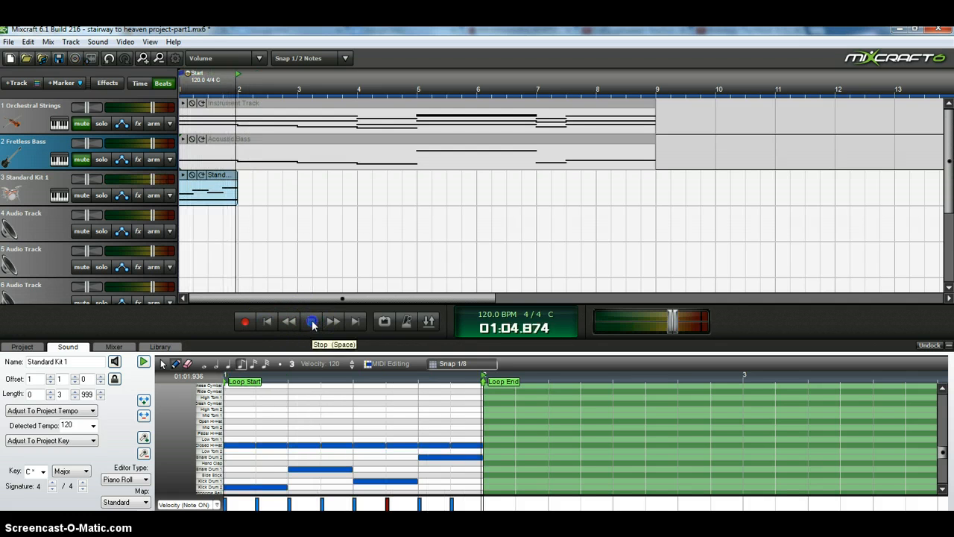
click(313, 322)
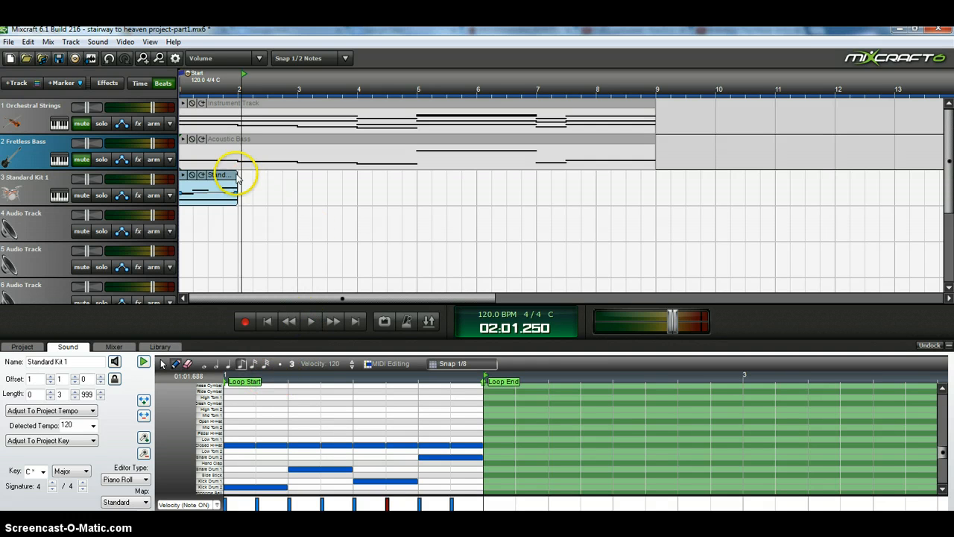
Step: Loop the Standard Kit 1 clip out to measure 9, matching the other tracks, and play the repeats from the start
drag(234, 181, 657, 189)
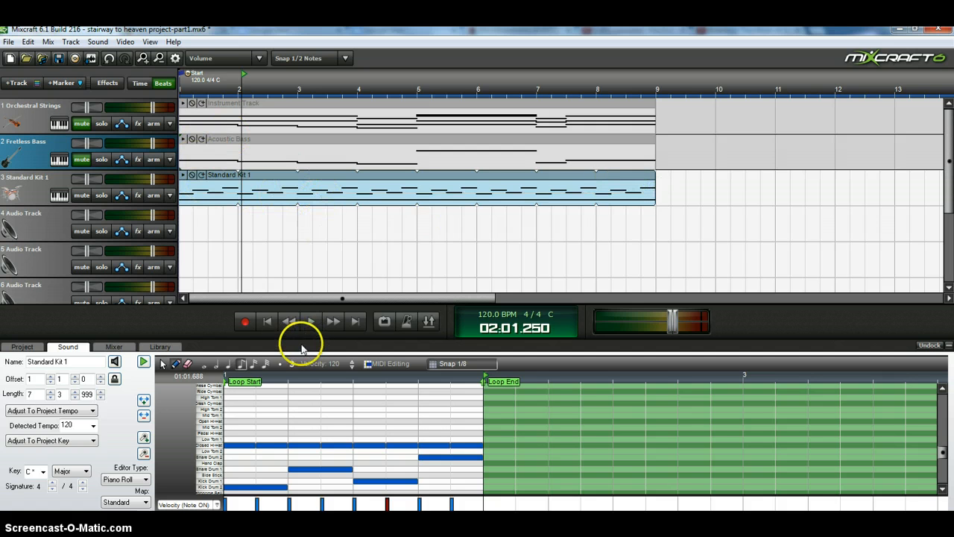
click(269, 324)
click(313, 322)
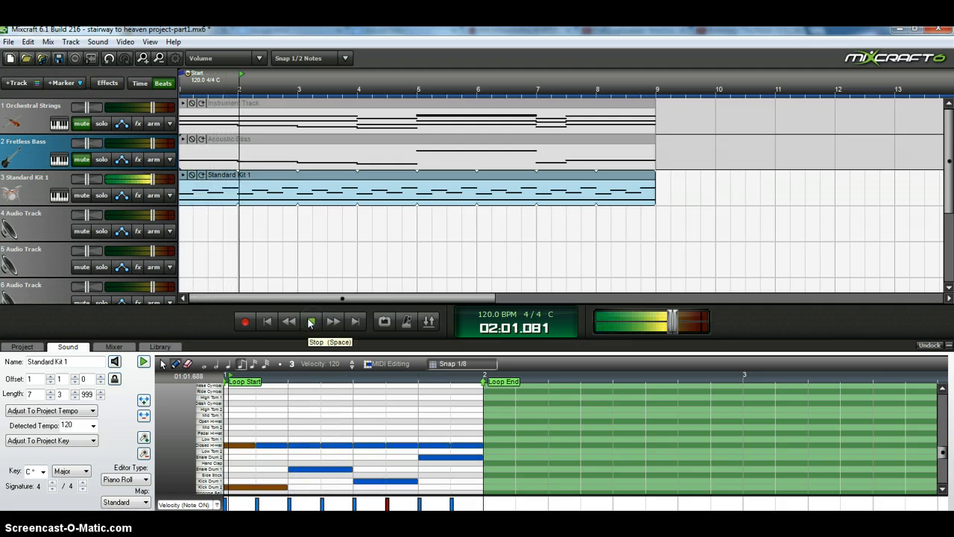
click(266, 323)
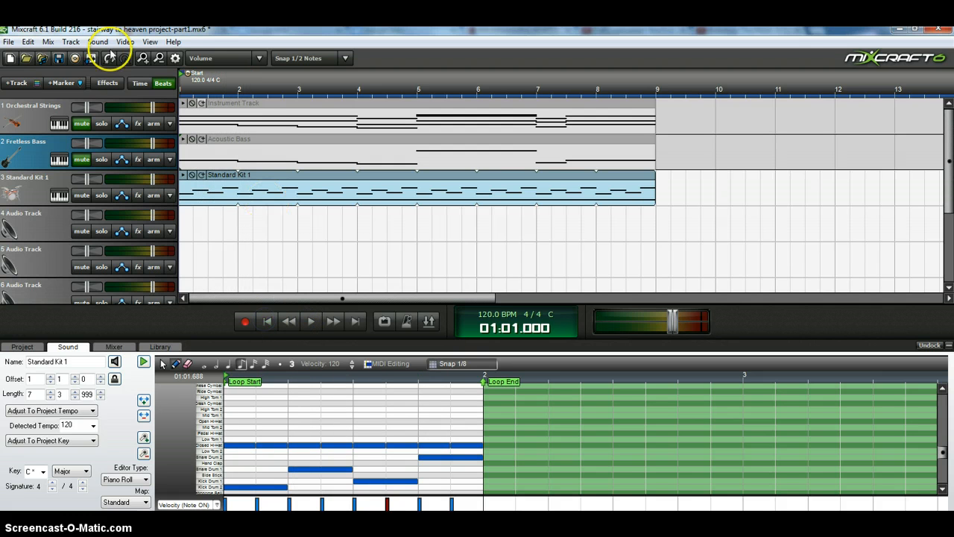
Step: Unmute the Orchestral Strings and Fretless Bass tracks and play all three tracks together
click(80, 125)
click(83, 160)
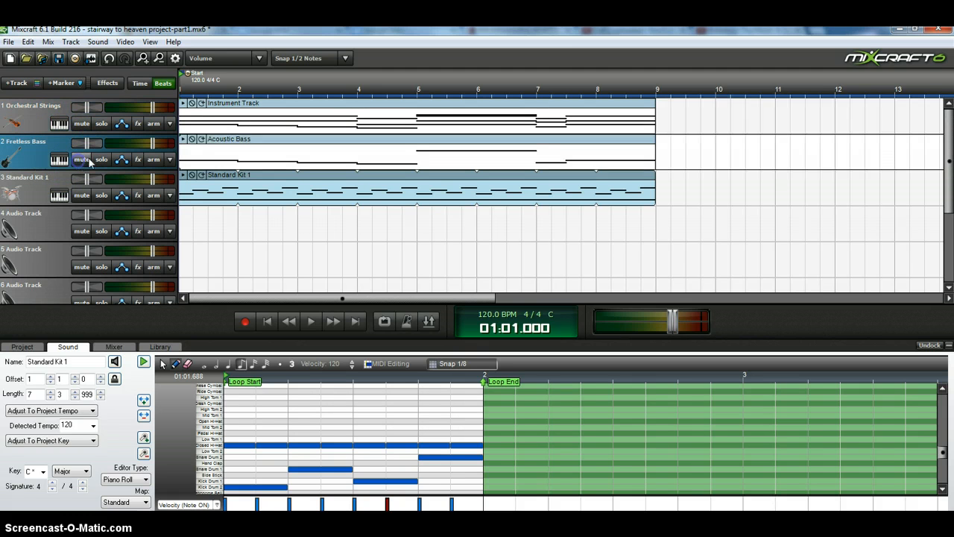
click(313, 322)
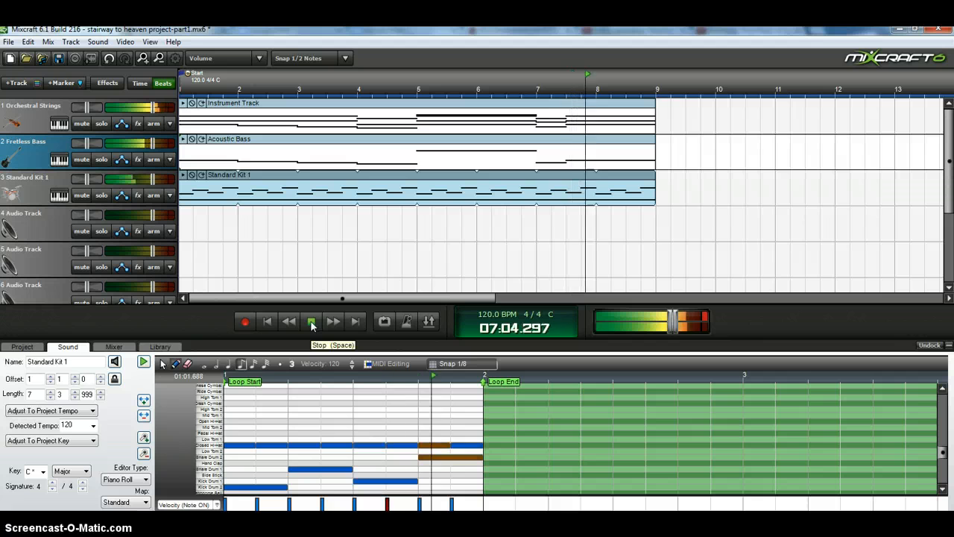
click(312, 322)
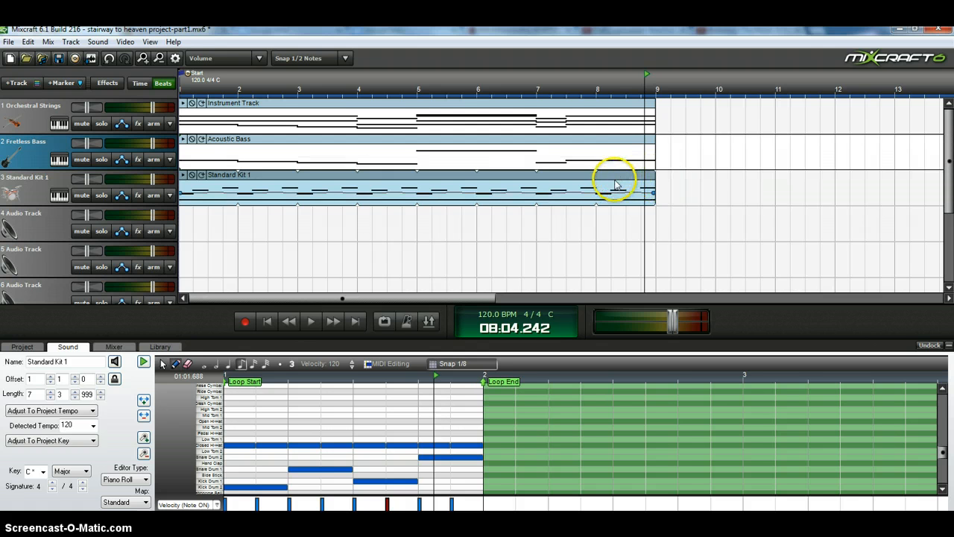
Step: Duplicate the Standard Kit 1 track
click(616, 184)
click(607, 181)
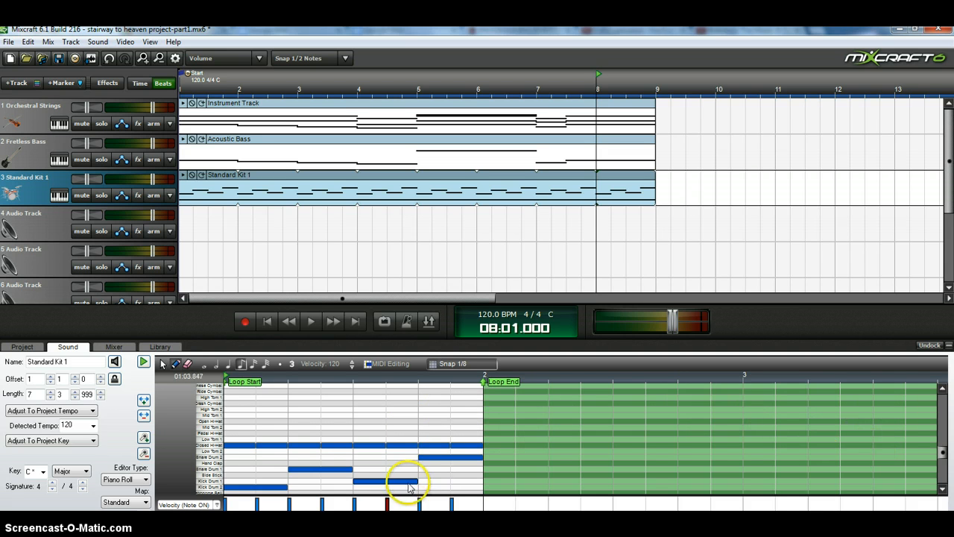
click(45, 234)
click(32, 193)
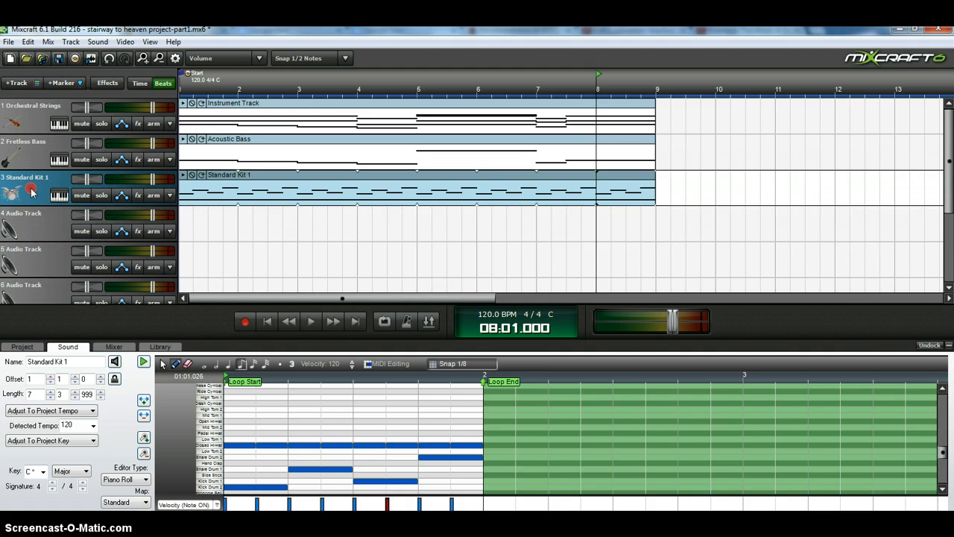
right_click(32, 193)
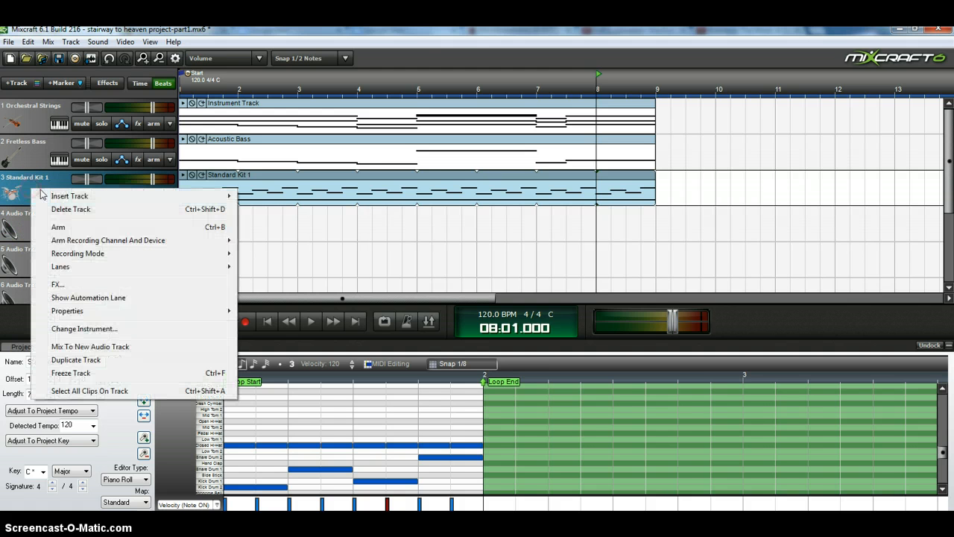
click(82, 361)
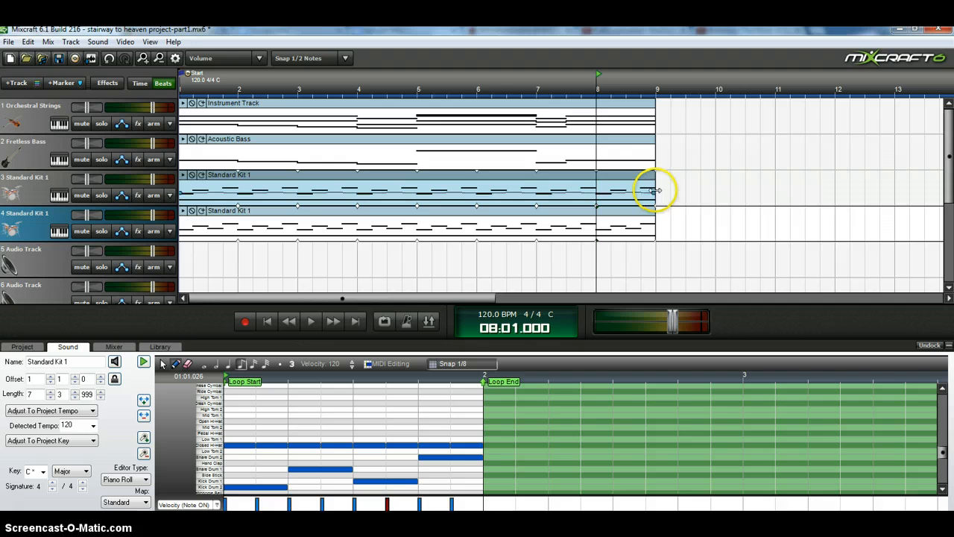
Step: Trim the original drum clip to end at measure 8 and the duplicated clip to start at measure 8
drag(656, 191, 599, 191)
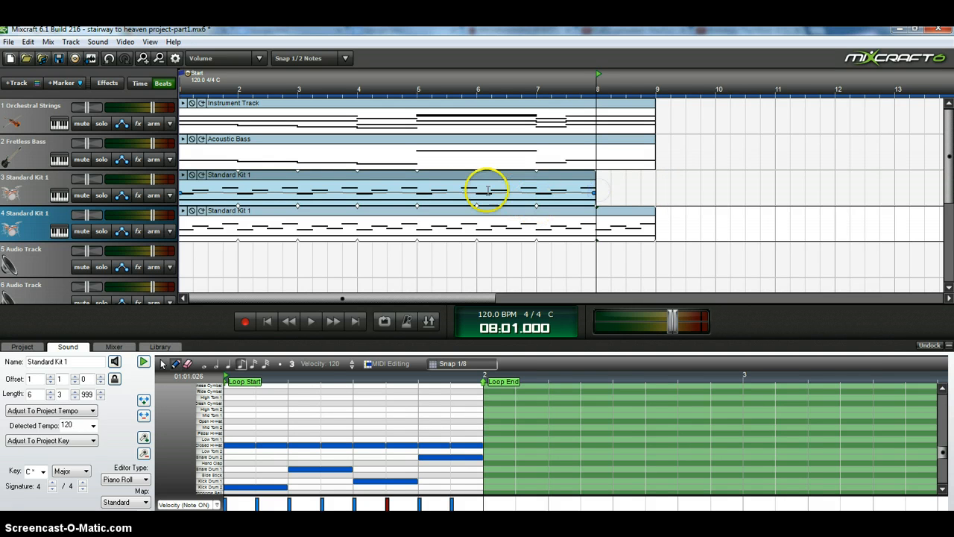
drag(587, 195, 595, 195)
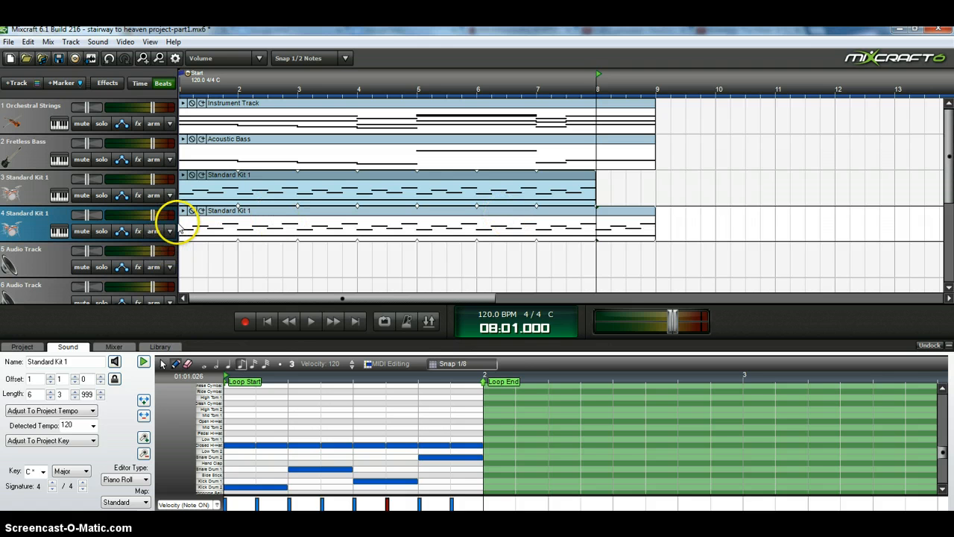
drag(179, 221, 593, 220)
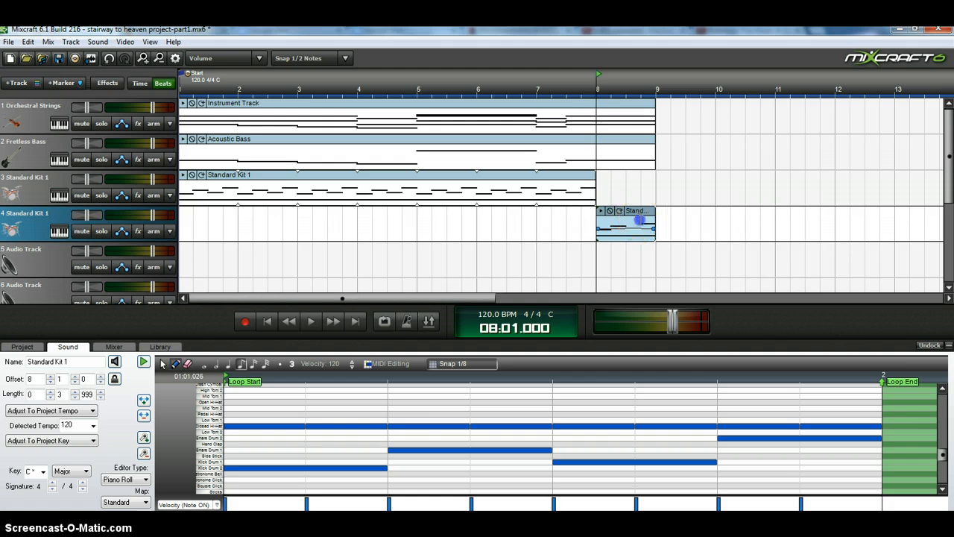
click(639, 220)
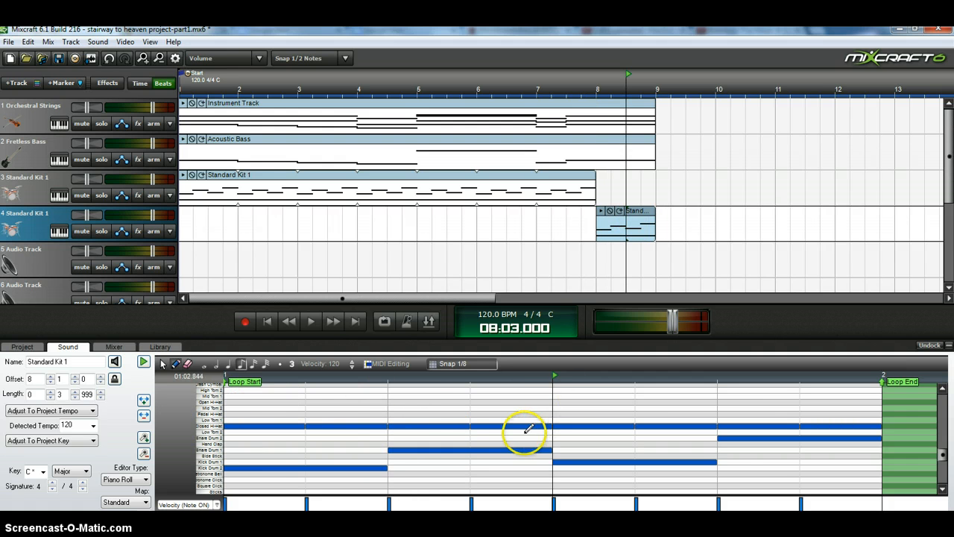
Step: Audition the measure 8 drum fill clip on its own in the piano roll
scroll(526, 435, down, 4)
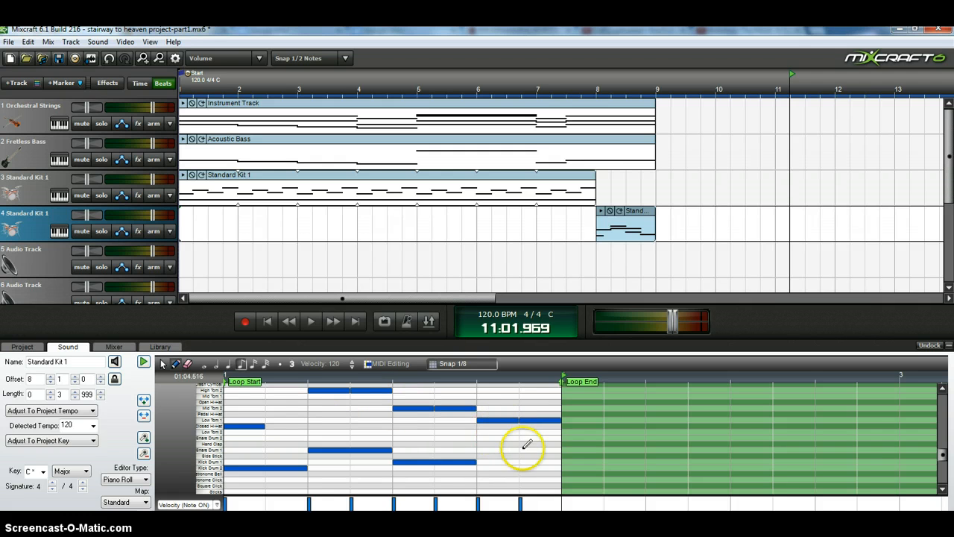
click(143, 363)
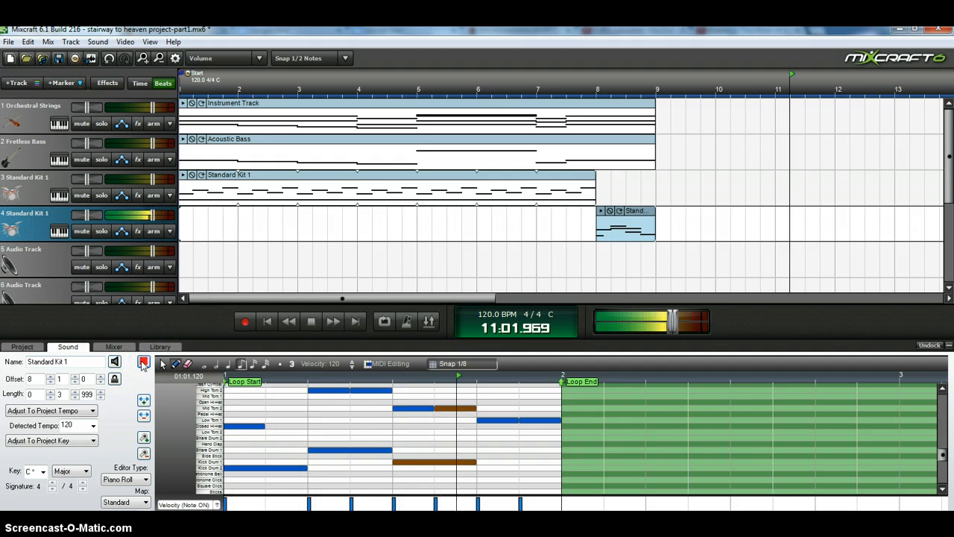
click(143, 362)
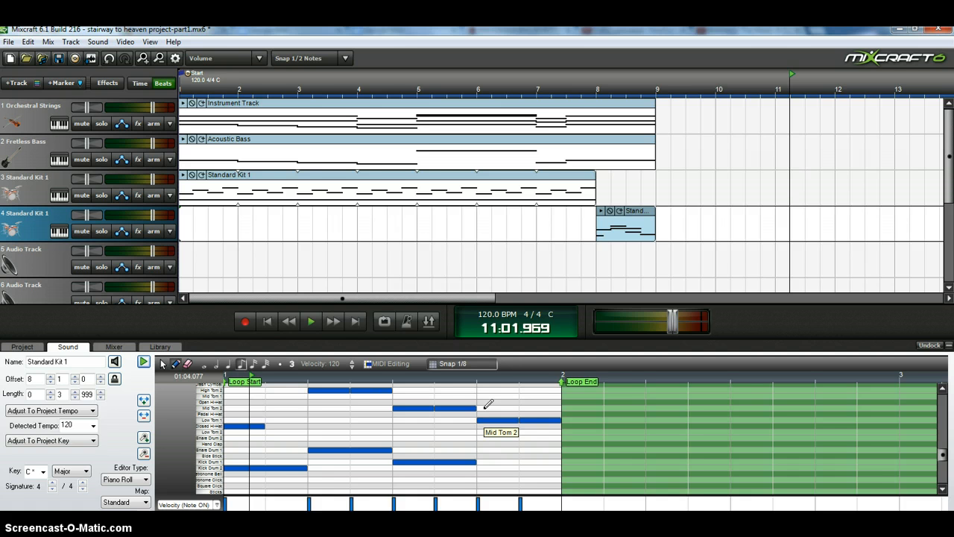
click(337, 460)
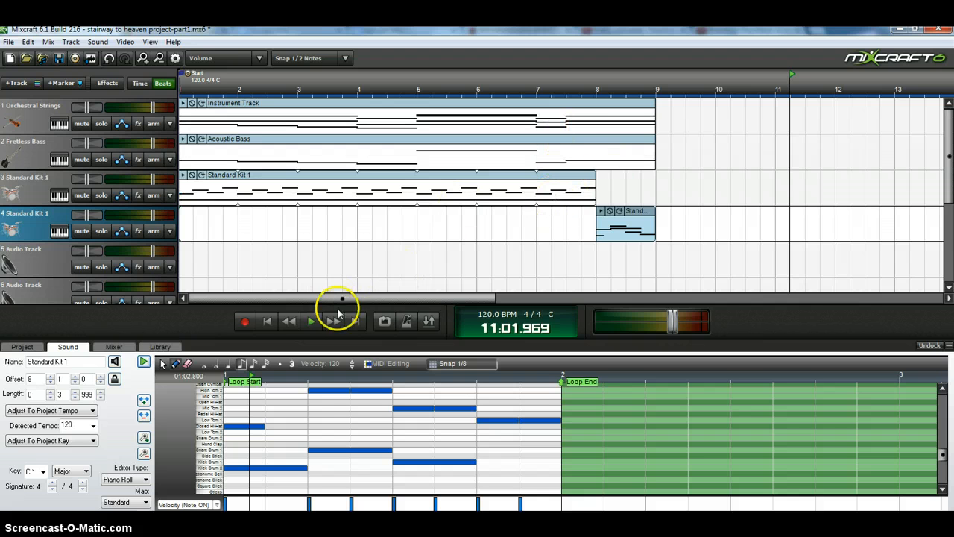
Step: Play the full arrangement from the start through the drum fill in measure 8
click(267, 322)
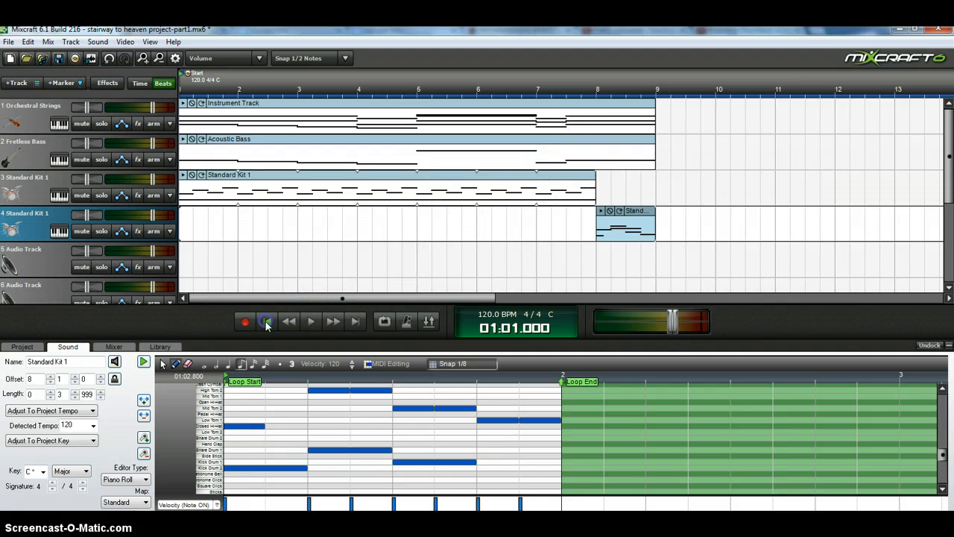
click(312, 322)
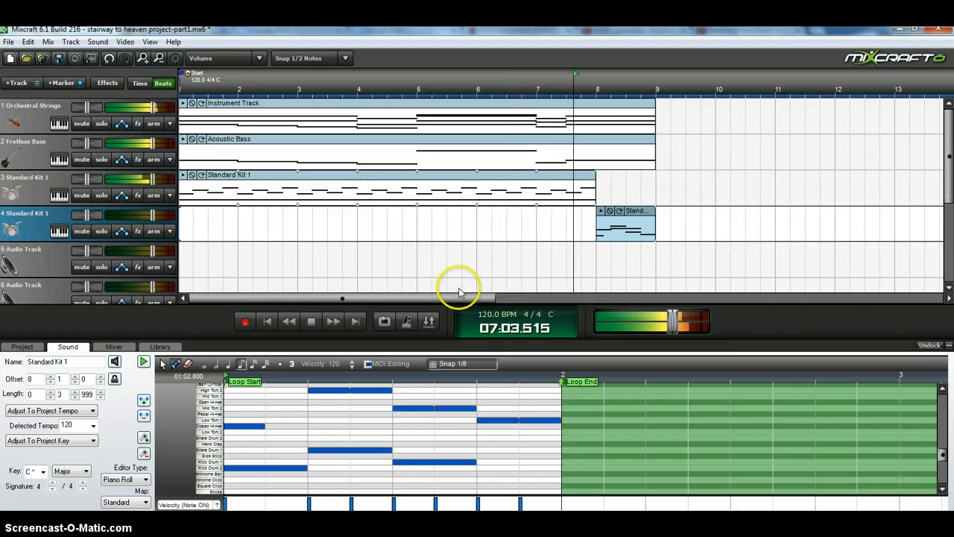
click(311, 322)
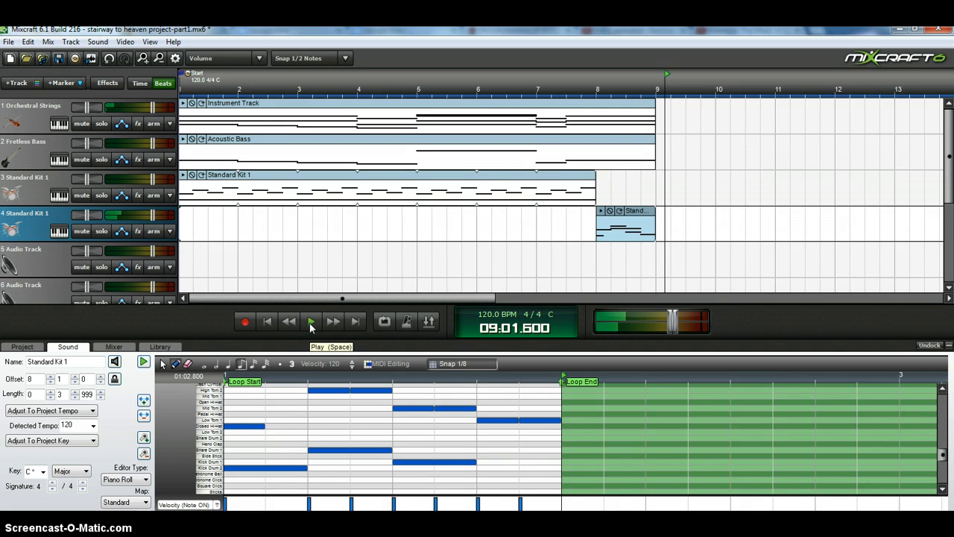